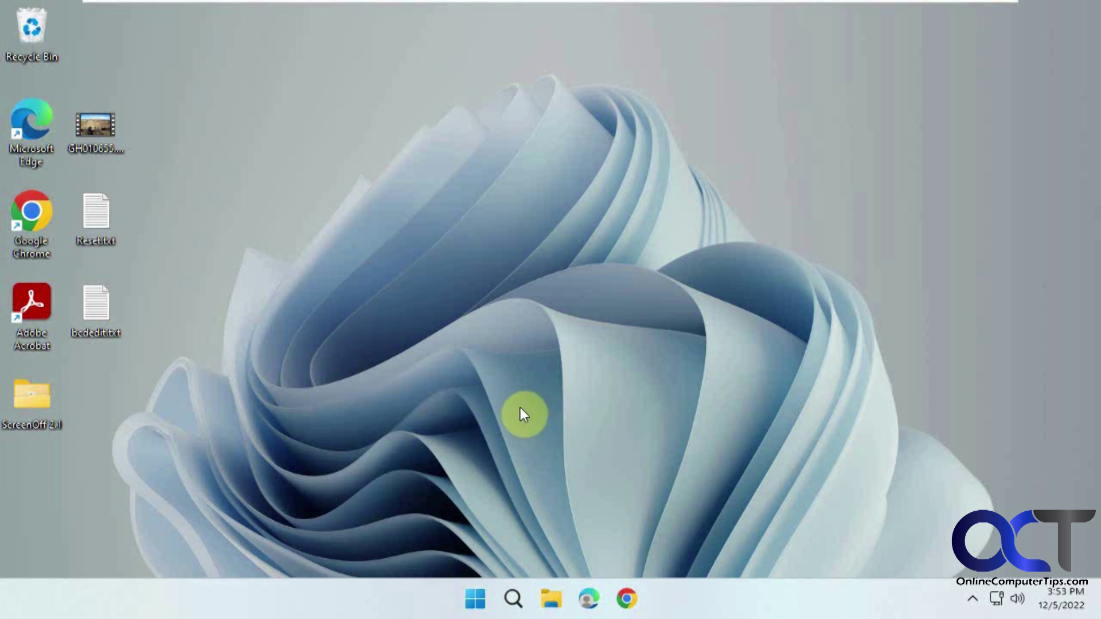
Step: Open the Windows search panel from the taskbar Search icon
left_click(511, 586)
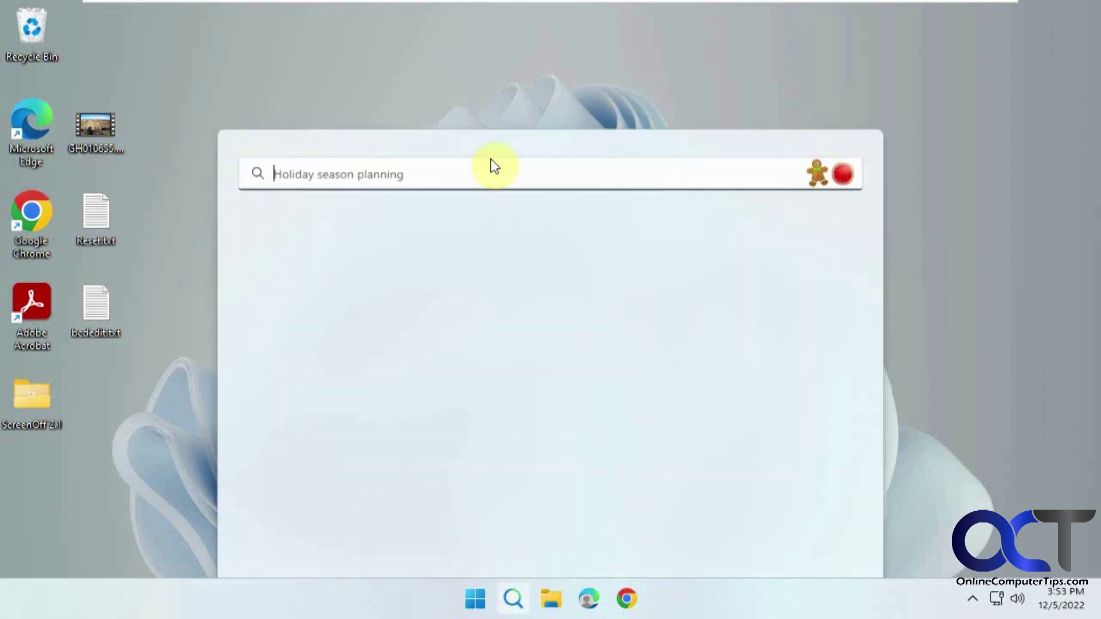
Step: Search 'disk mana' to launch Disk Management and bring up actions for the 149.26 GB C: partition
type("disk mana")
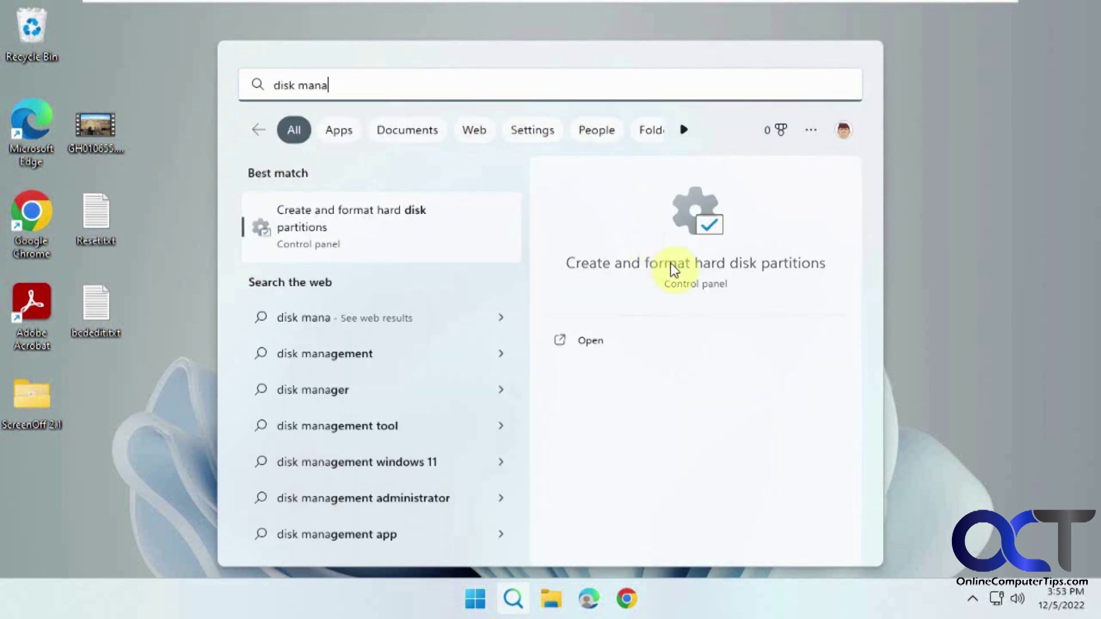
left_click(676, 267)
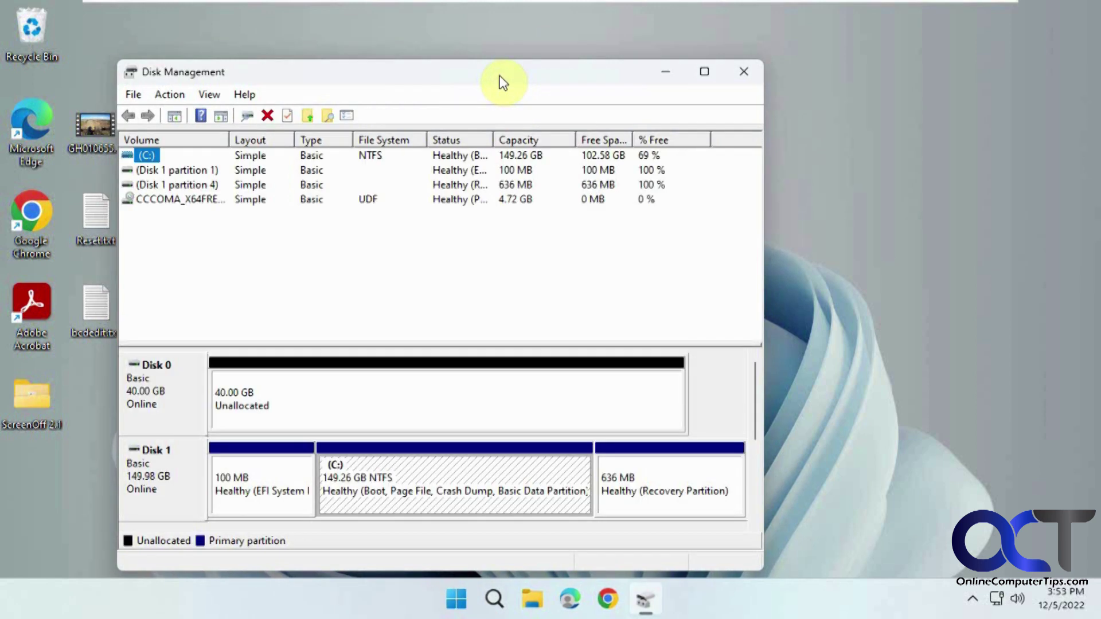
left_click_drag(503, 84, 625, 55)
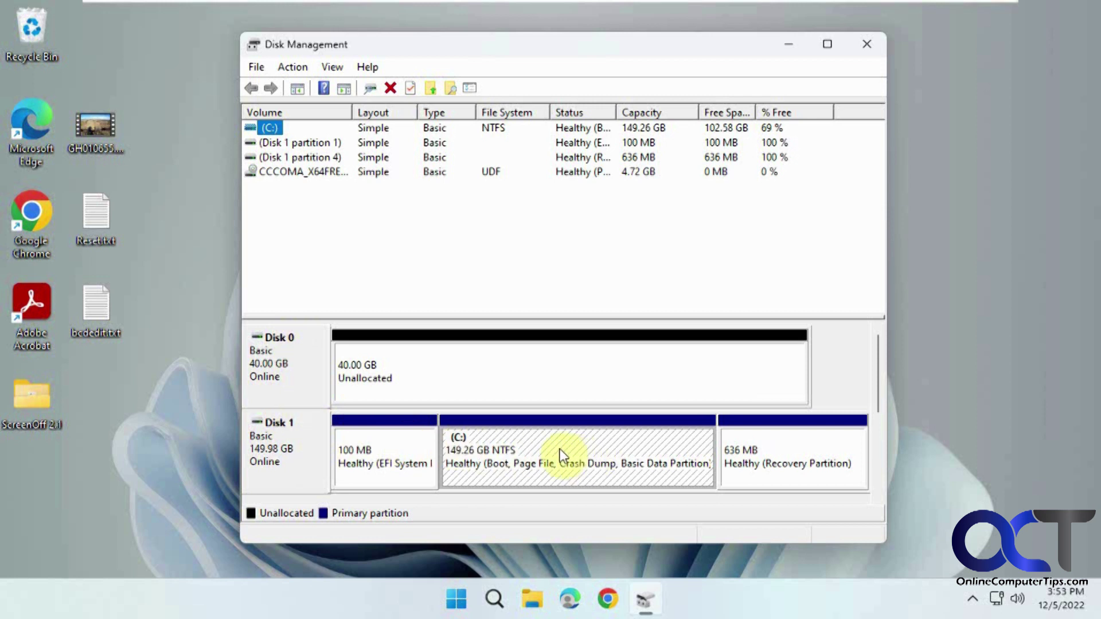
left_click(498, 457)
right_click(543, 458)
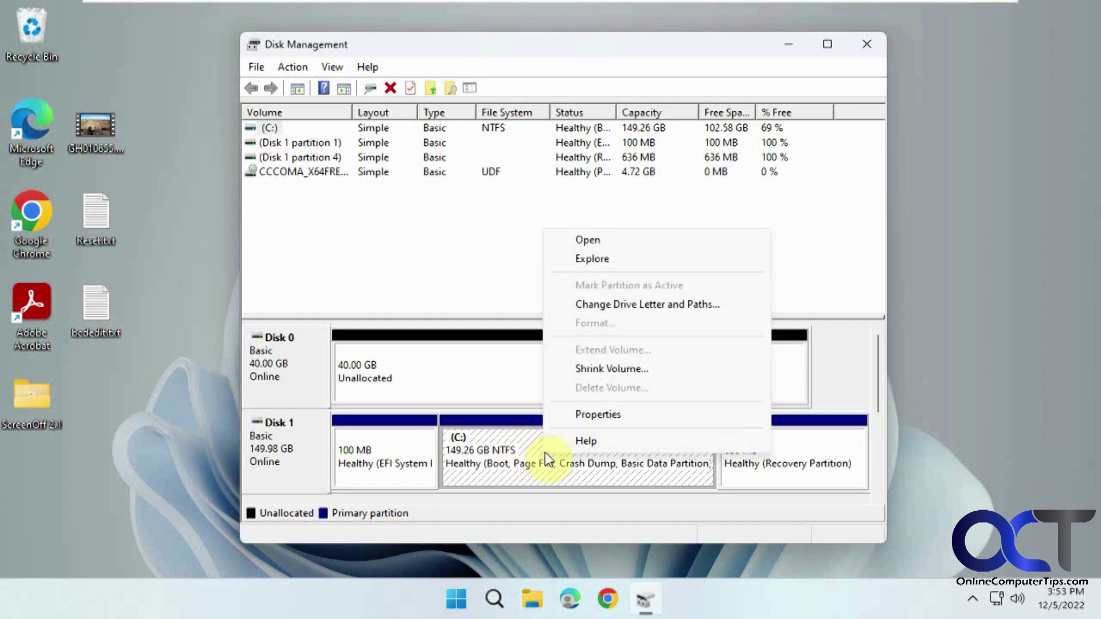
Step: Shrink the C: volume on Disk 1 by 75000 MB
left_click(598, 370)
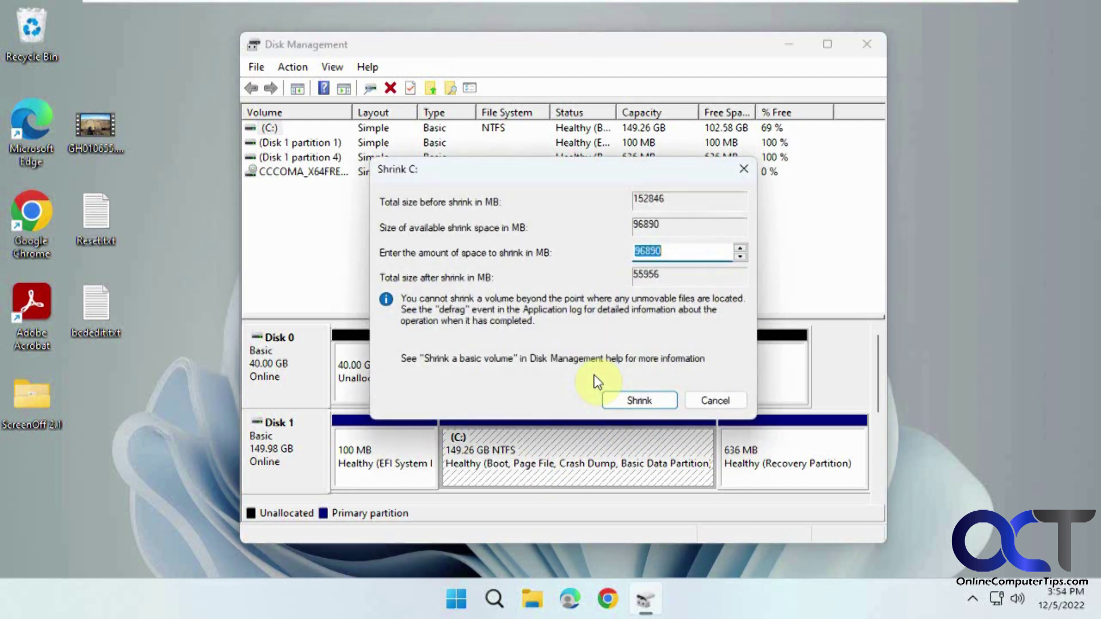
left_click_drag(674, 249, 624, 251)
type("75000")
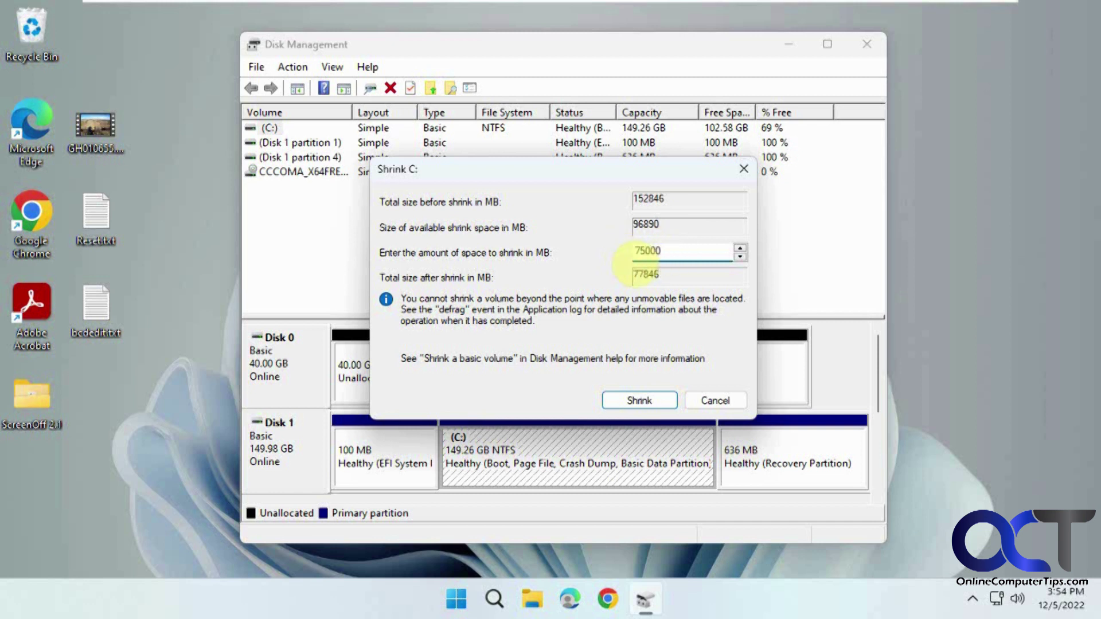
left_click(639, 402)
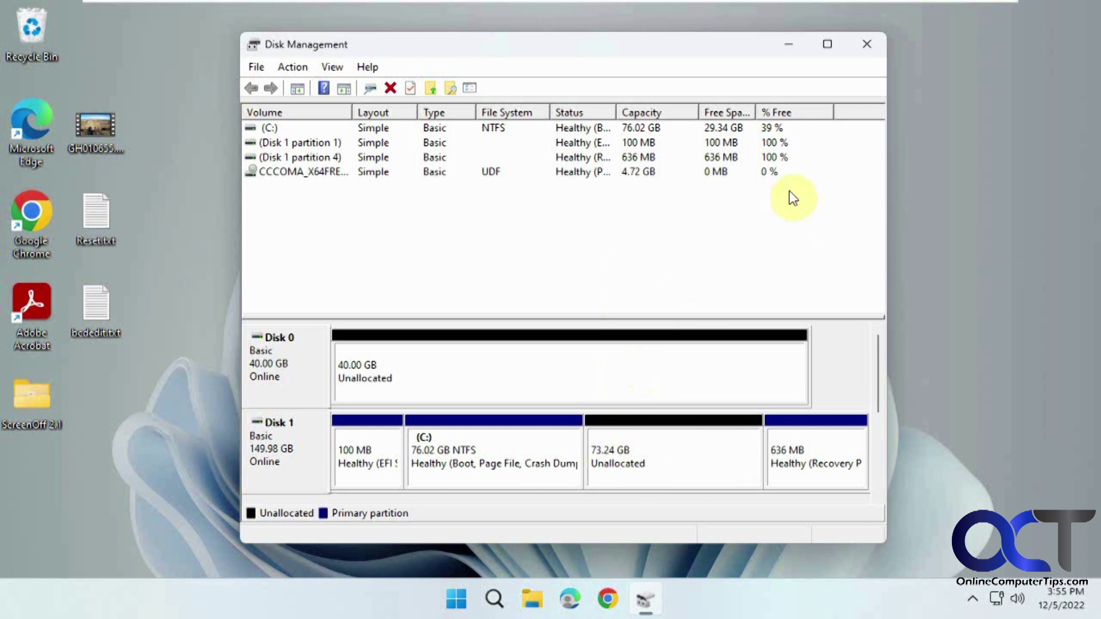
Step: Close Disk Management, restart into Windows Setup, and accept English (United States) settings
left_click(870, 45)
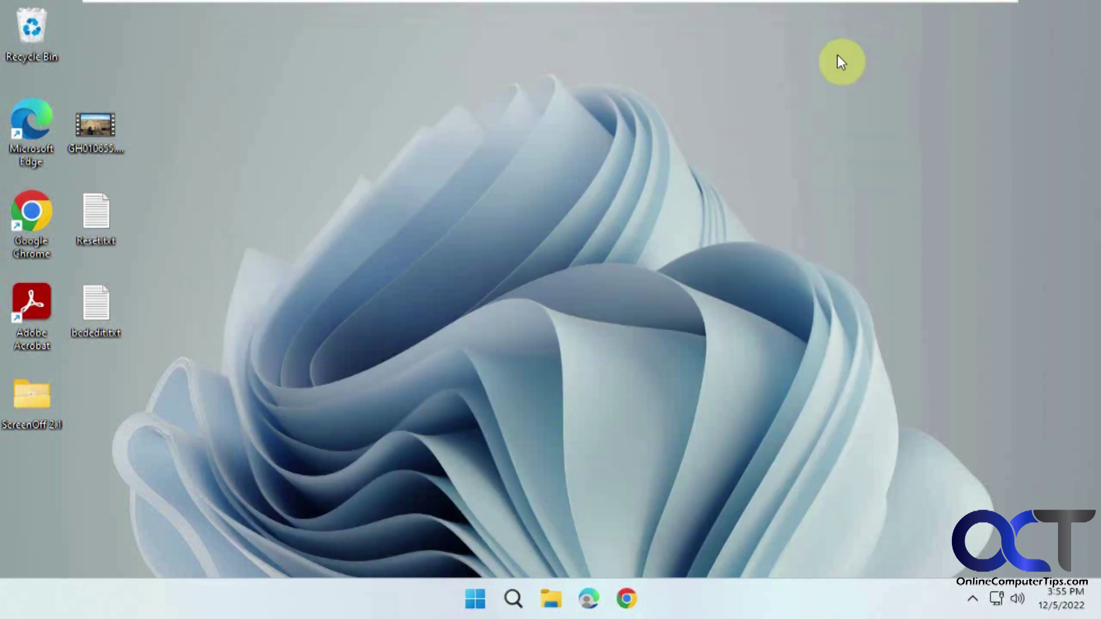
left_click(488, 601)
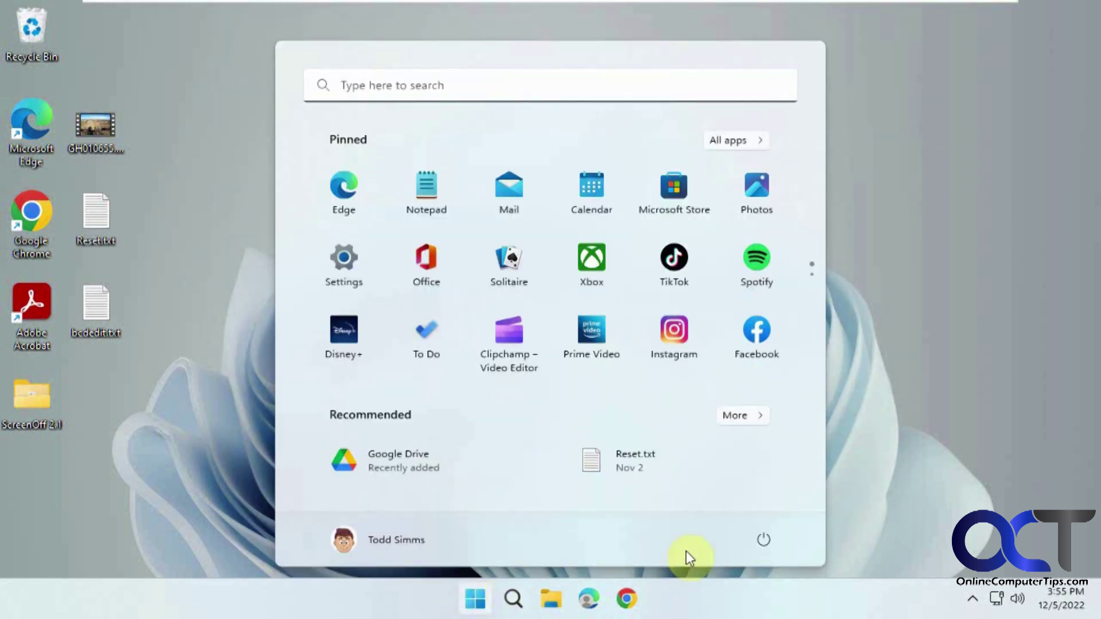
left_click(757, 542)
left_click(752, 502)
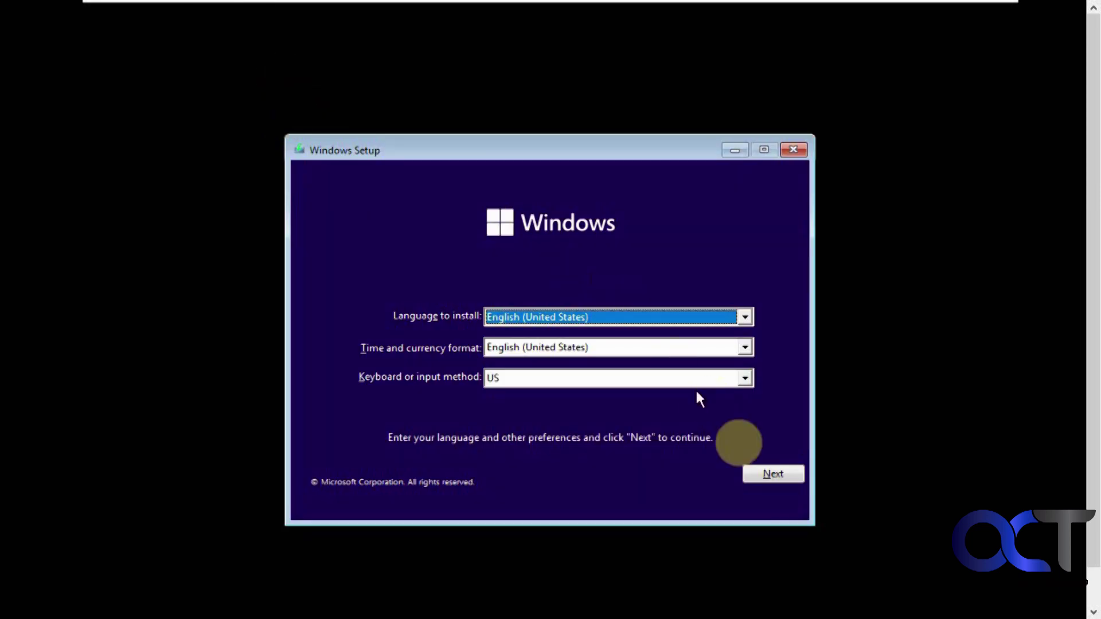
left_click(773, 477)
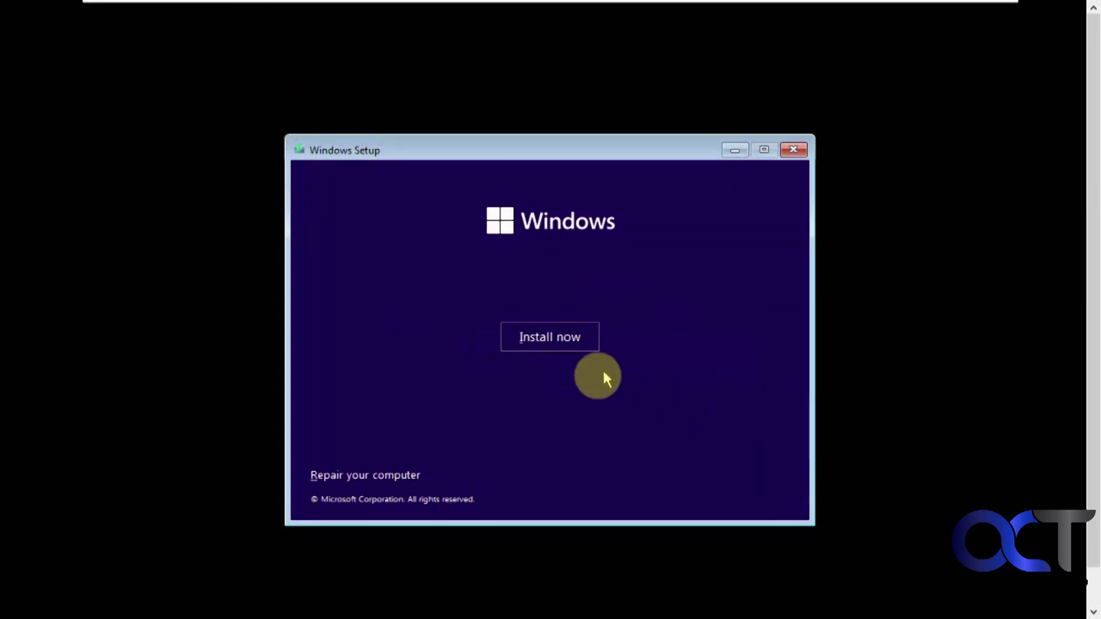
Step: Begin a Windows 11 Home install without a product key, accept the license, and choose Custom
left_click(553, 341)
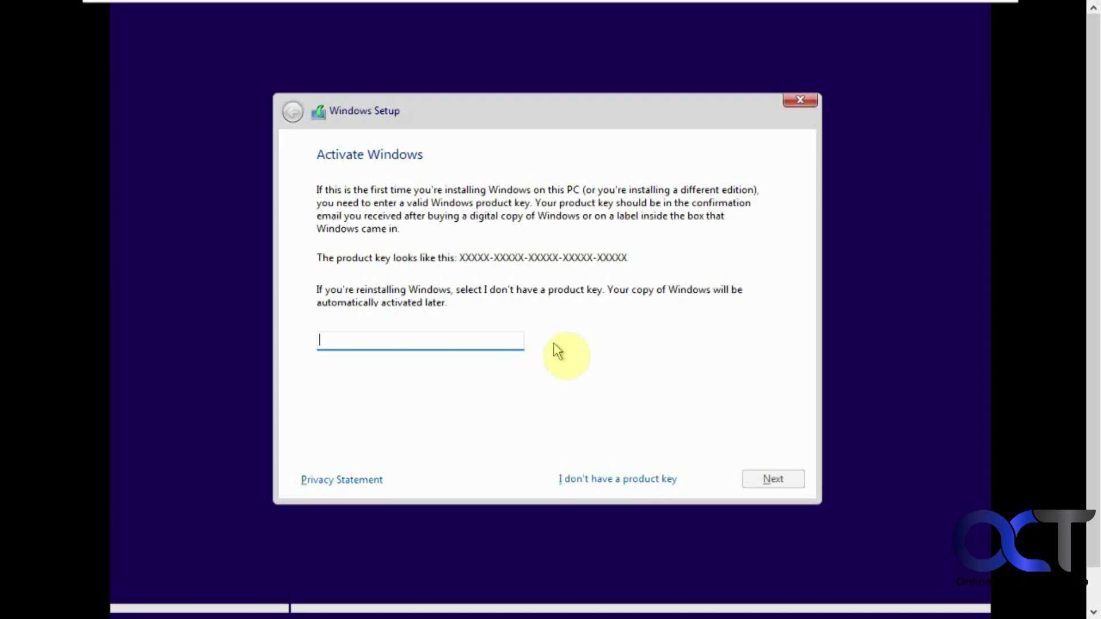
left_click(612, 476)
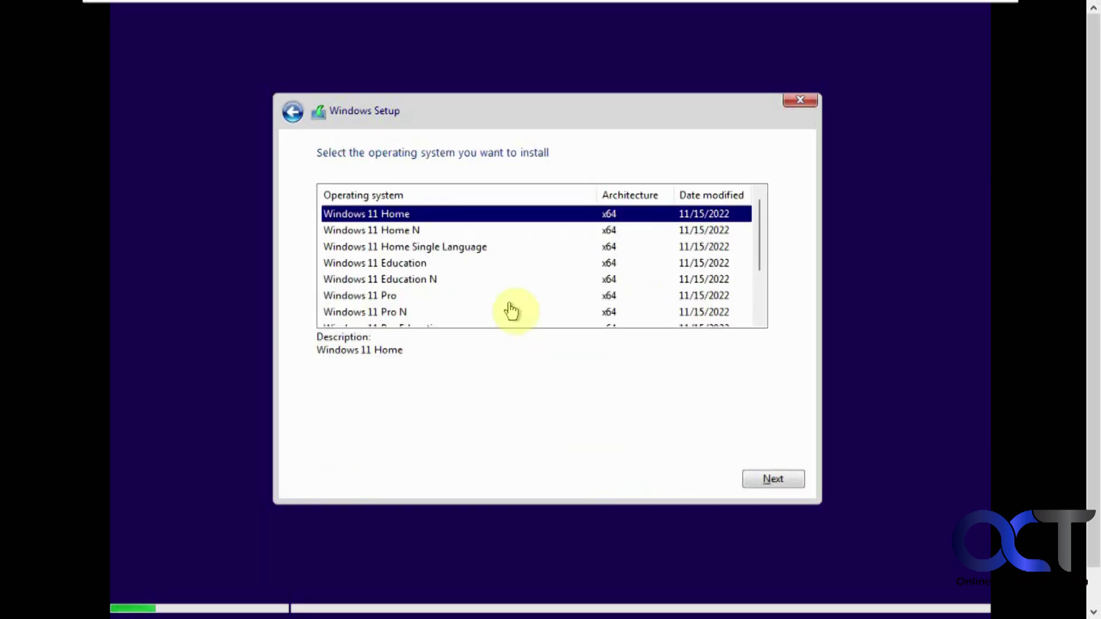
left_click(768, 479)
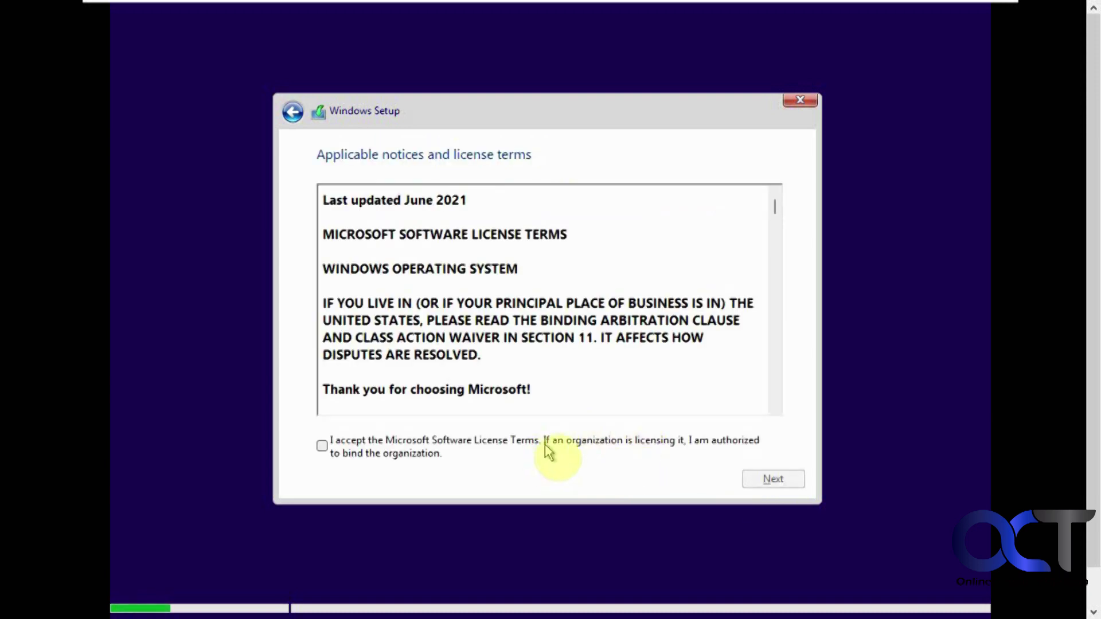
left_click(545, 448)
left_click(768, 479)
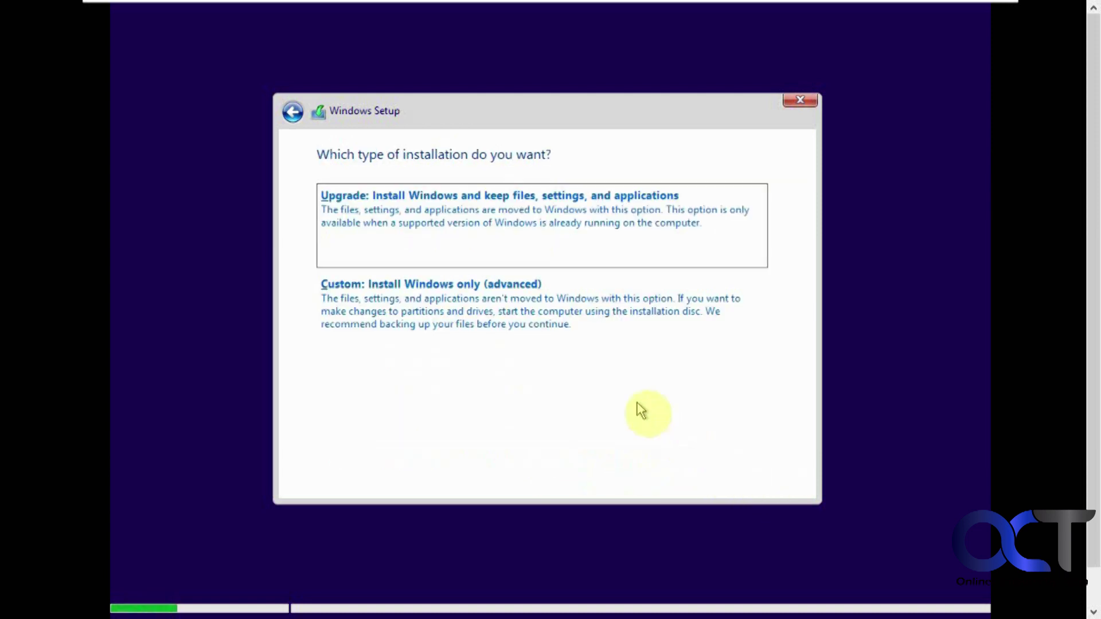
left_click(526, 317)
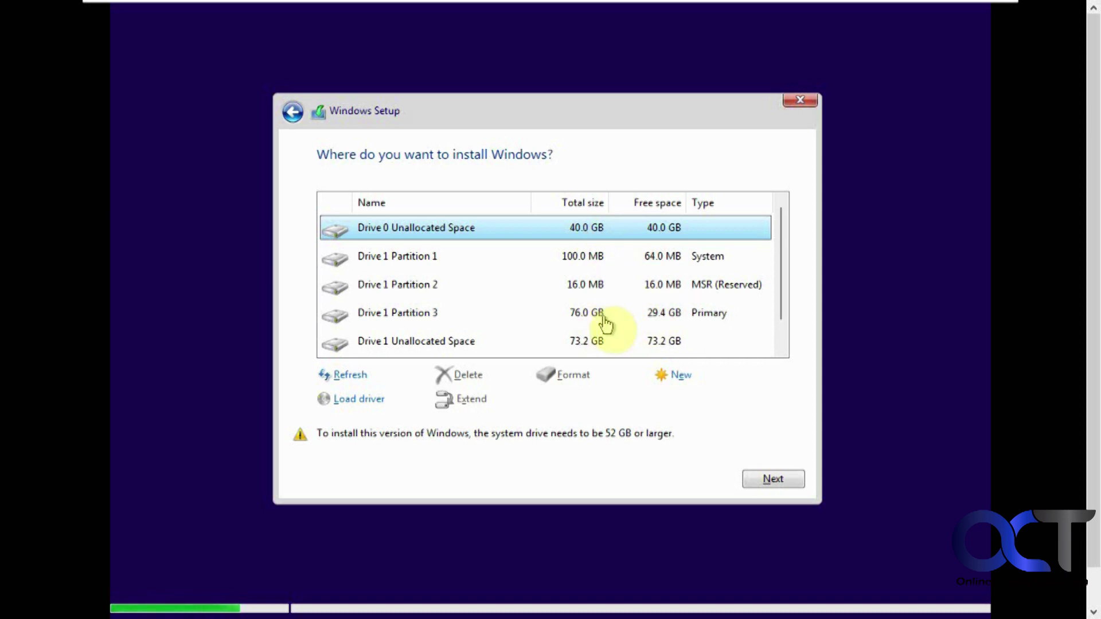
Step: Install Windows onto Drive 1's 73.2 GB unallocated space
left_click(440, 344)
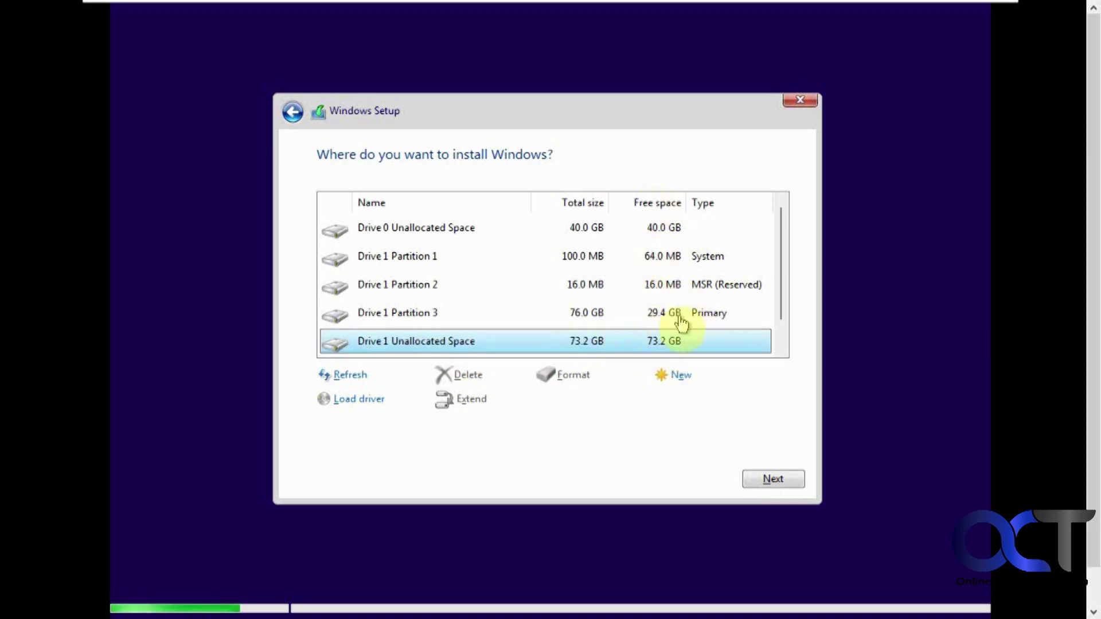
left_click(769, 479)
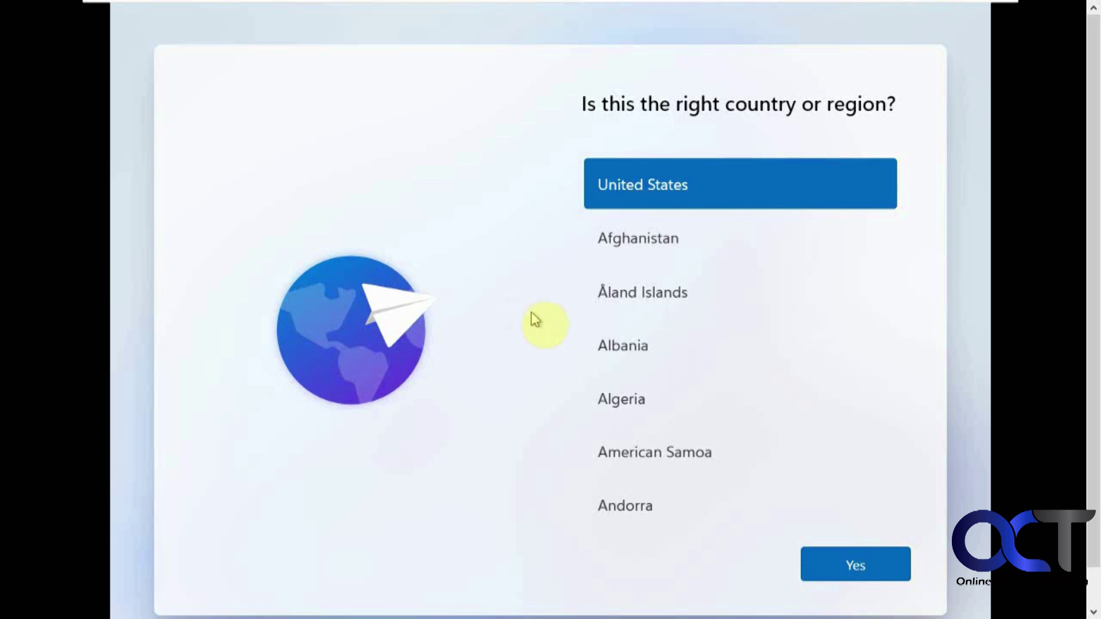
Step: Confirm United States as the region and set the PC up as a new device
left_click(854, 563)
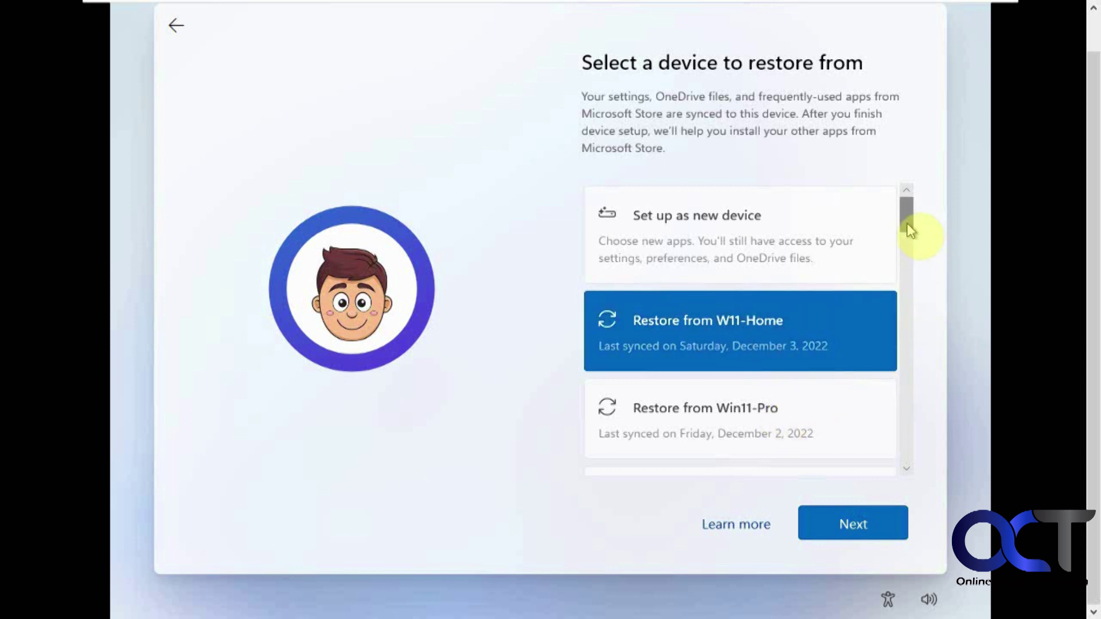
mouse_move(910, 225)
left_mouse_down()
mouse_move(918, 291)
mouse_move(900, 472)
mouse_move(916, 224)
left_mouse_up()
left_click(728, 226)
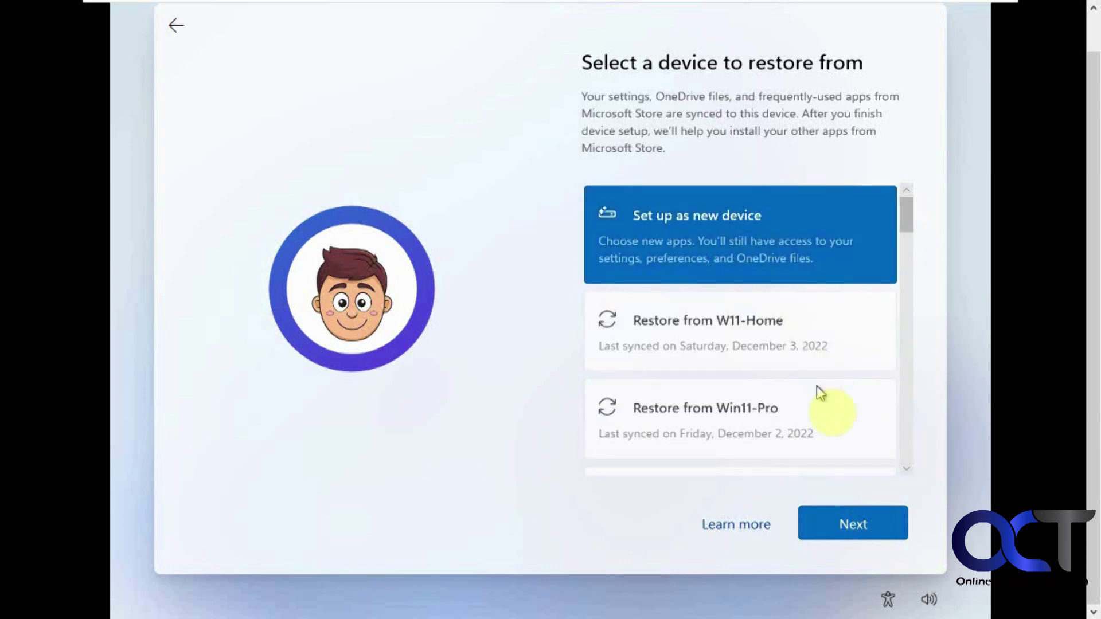
left_click(839, 525)
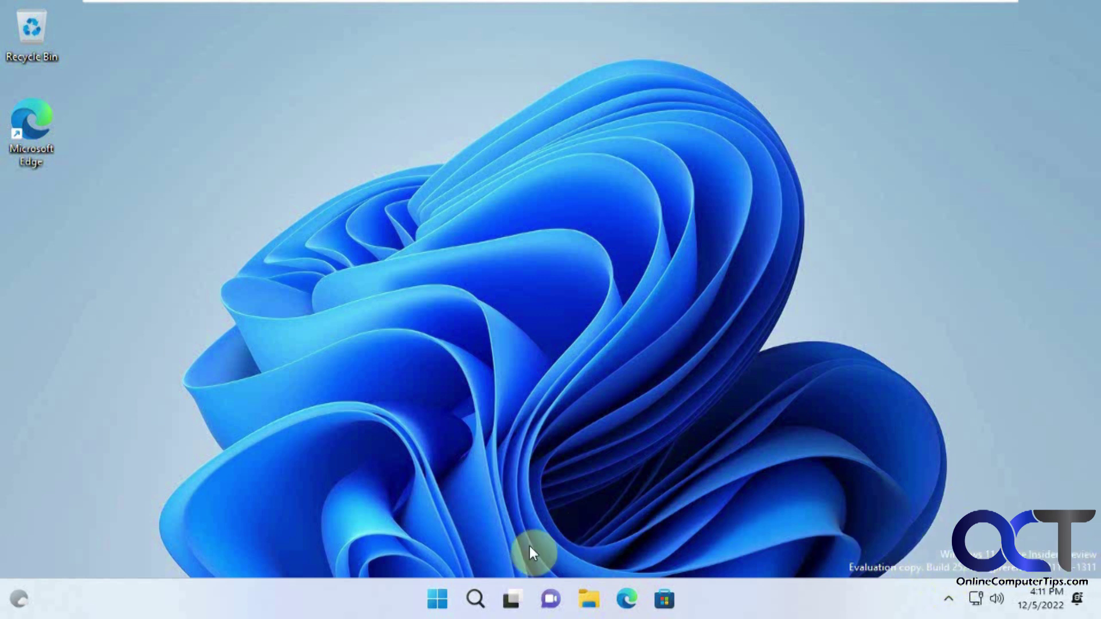
Step: Go to the Windows Insider Program page under Windows Update in Settings
left_click(438, 599)
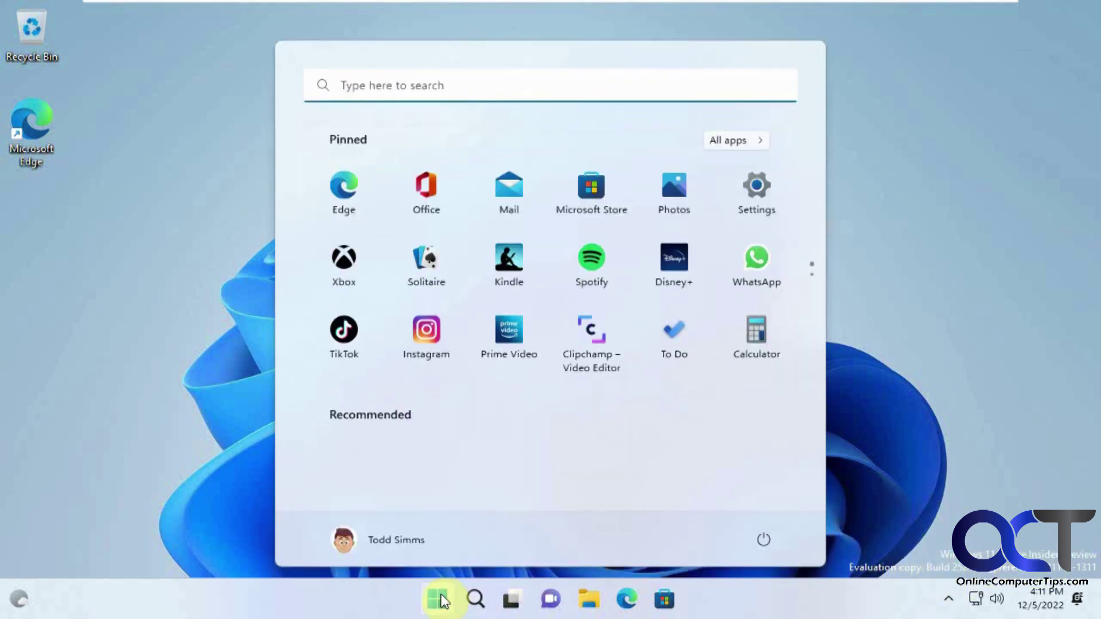
left_click(766, 205)
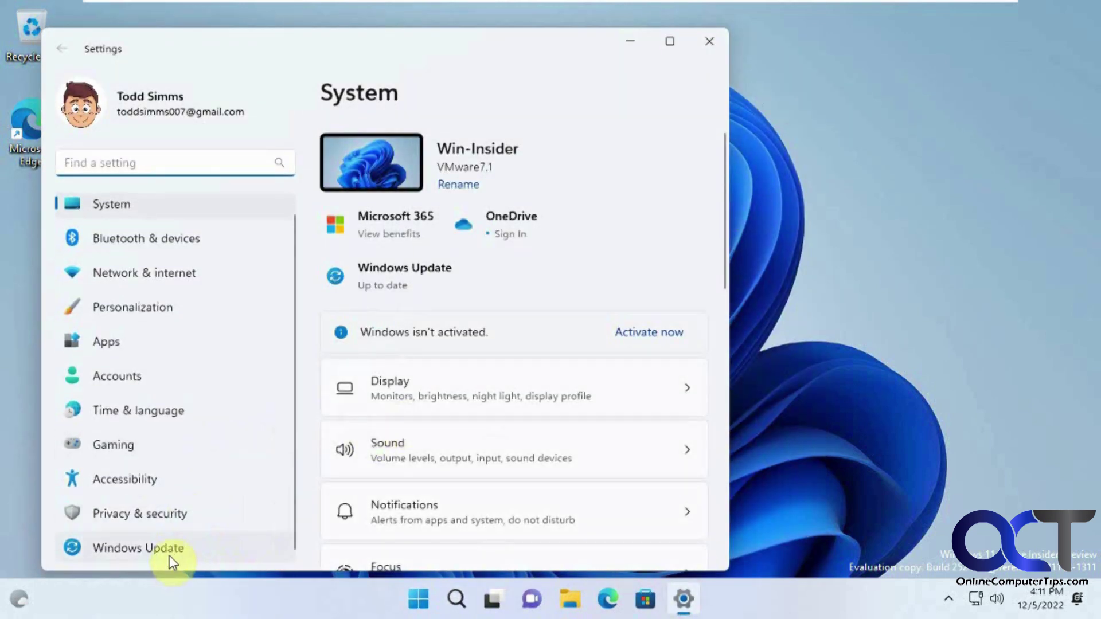
left_click(170, 554)
scroll(465, 453, "down", 1)
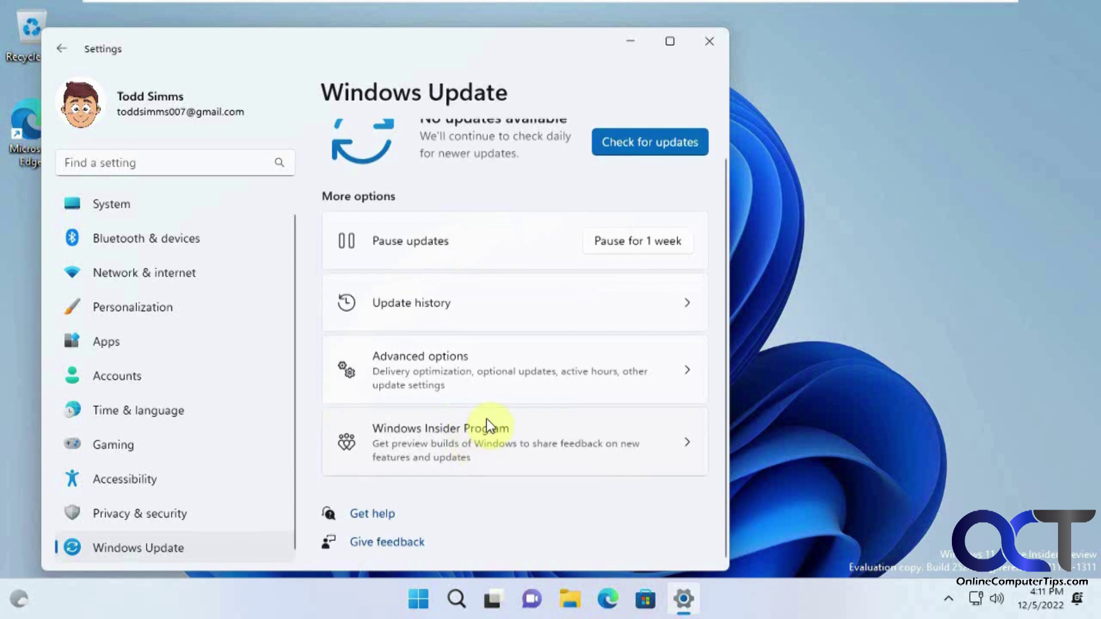
left_click(487, 422)
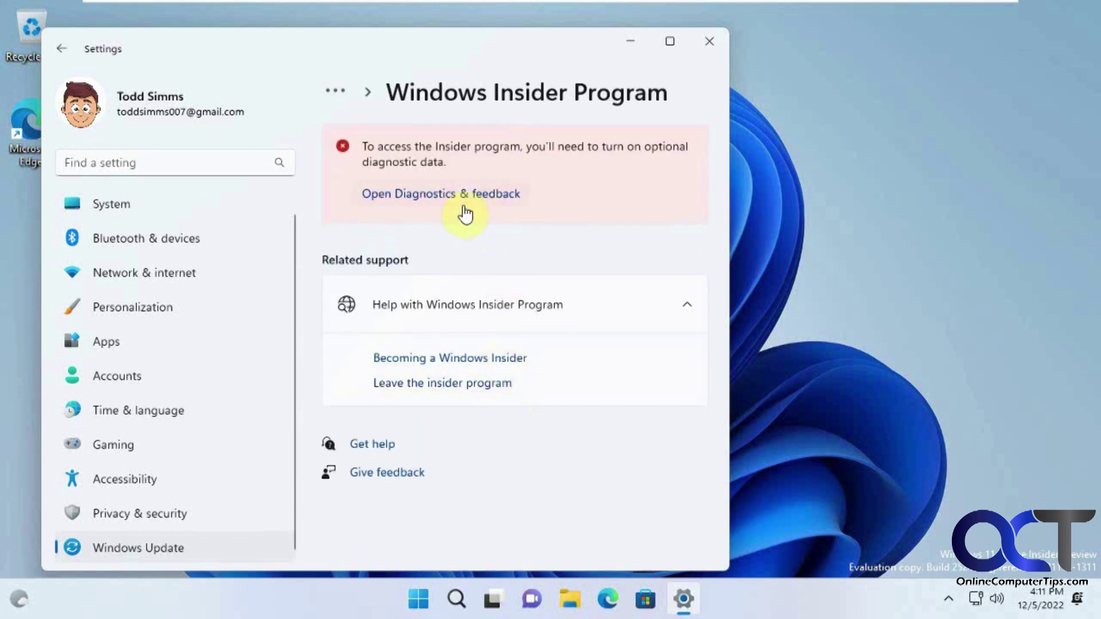
Step: Turn on sending optional diagnostic data in Diagnostics & feedback
left_click(494, 190)
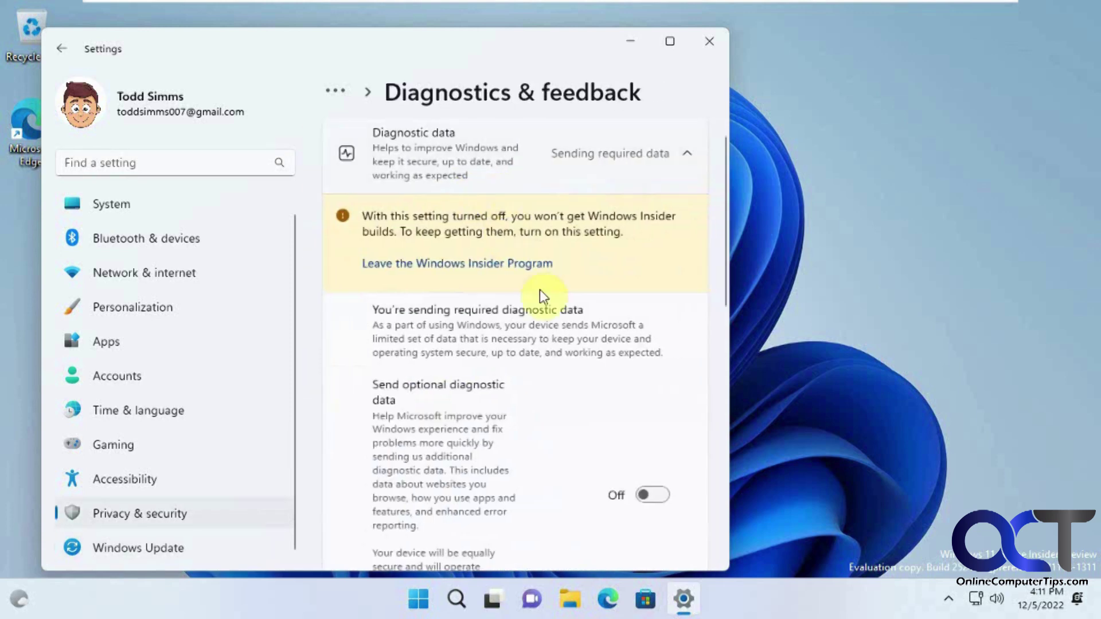
left_click(654, 496)
scroll(645, 439, "down", 5)
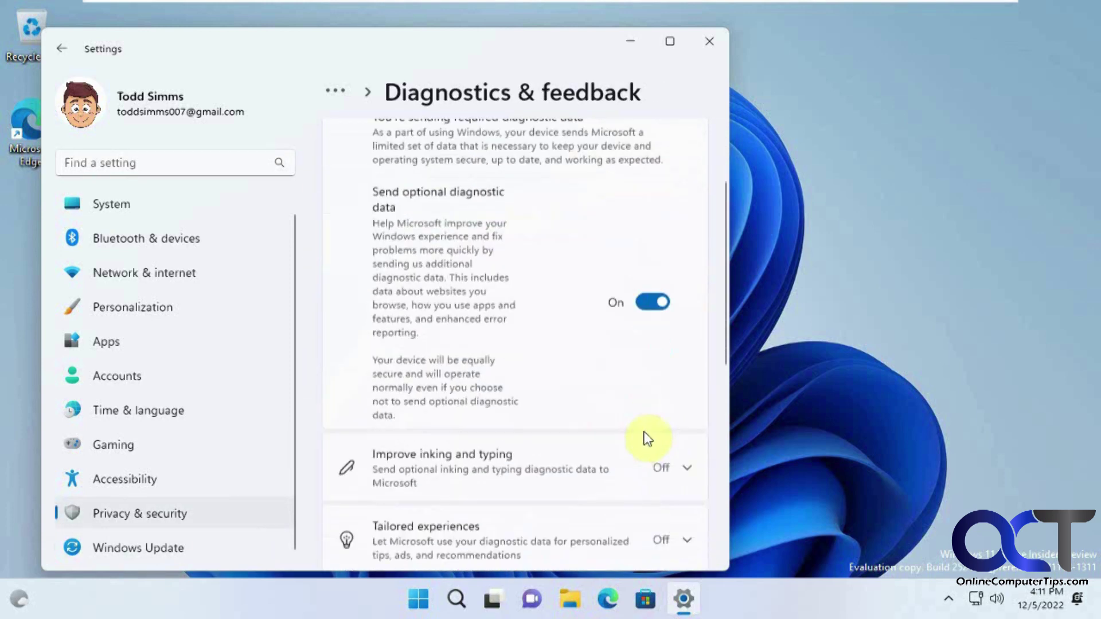
scroll(638, 432, "up", 4)
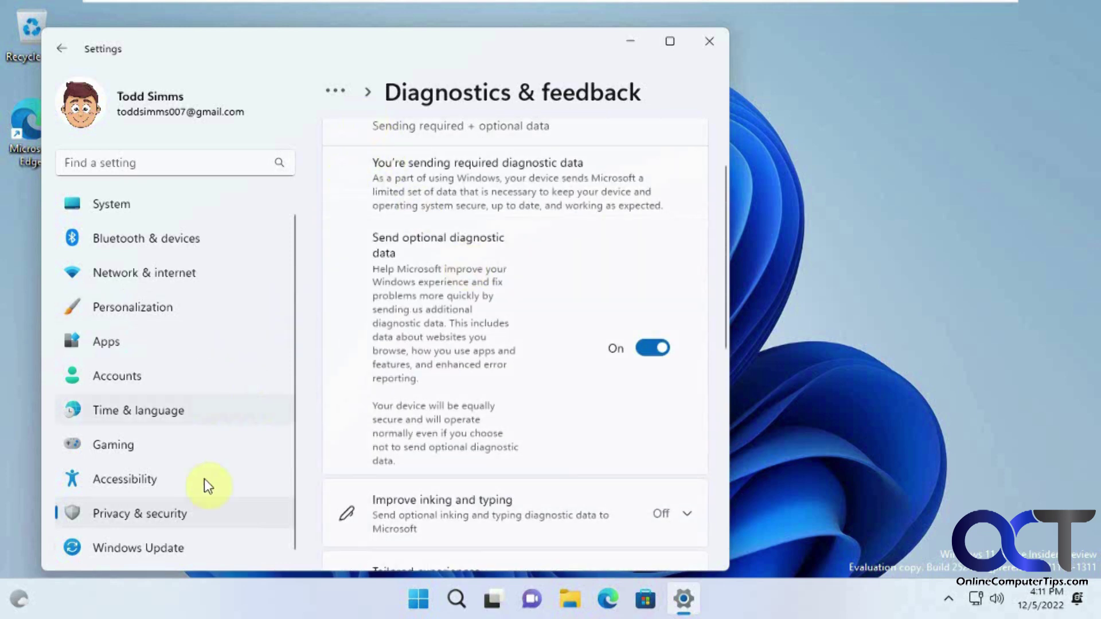
Step: Return to the Windows Insider Program page to confirm the Dev channel, then close Settings
left_click(171, 546)
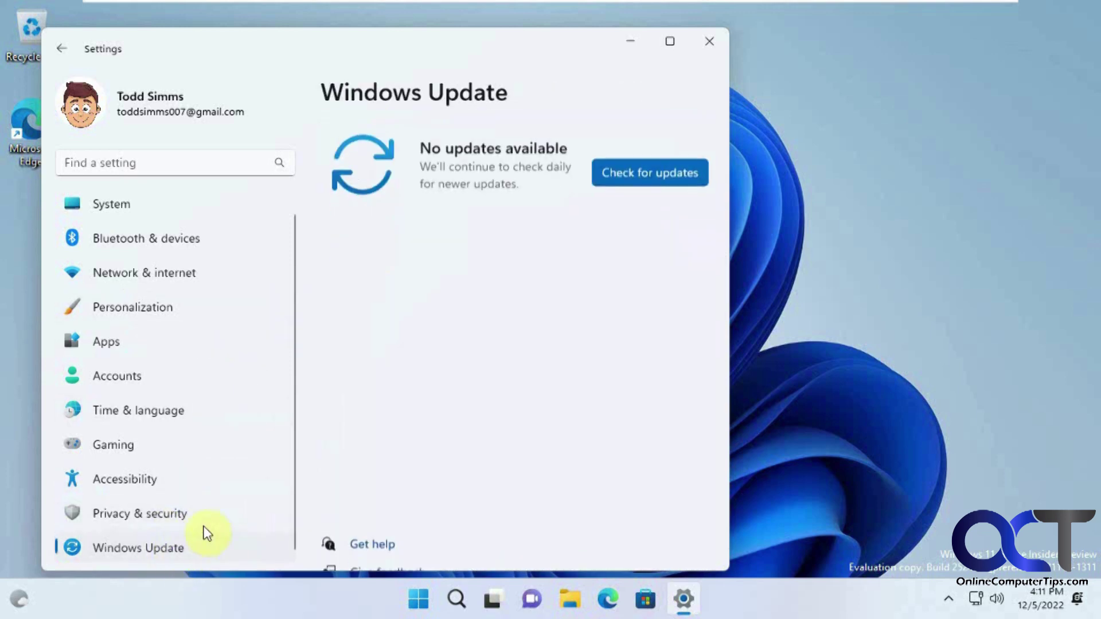
scroll(542, 269, "down", 1)
left_click(542, 439)
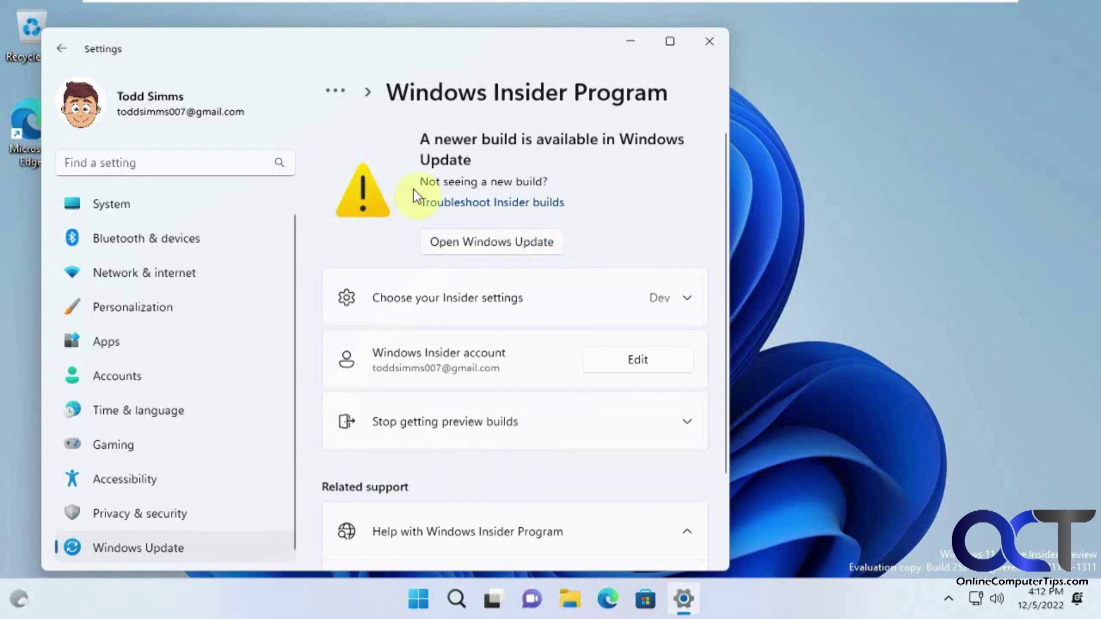
left_click(713, 42)
Step: Restart the computer from the Start menu power options
left_click(436, 599)
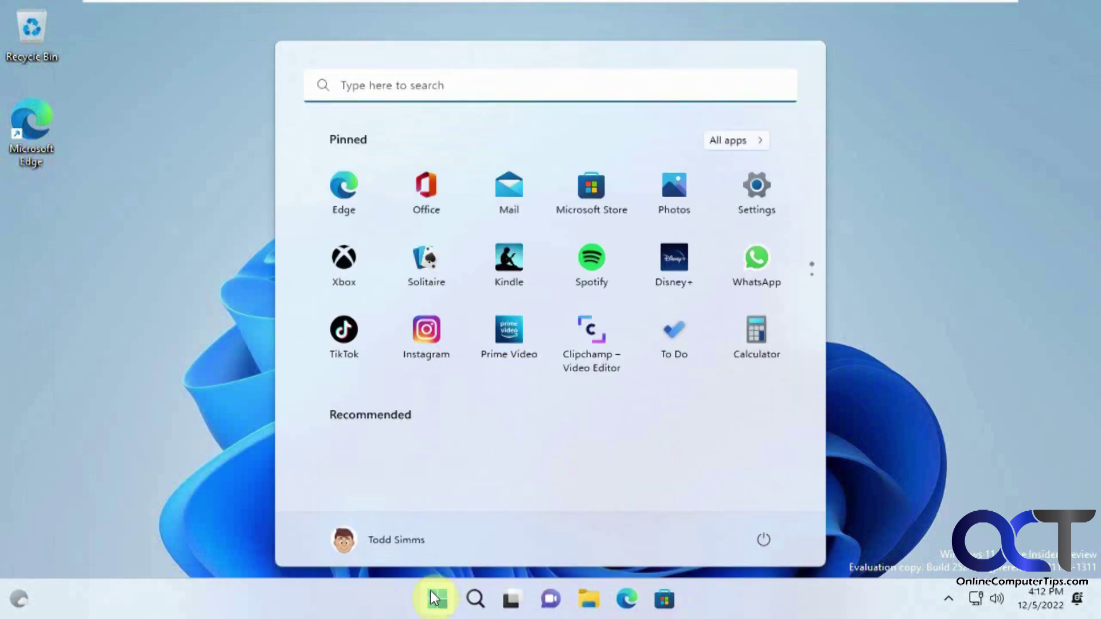
left_click(750, 536)
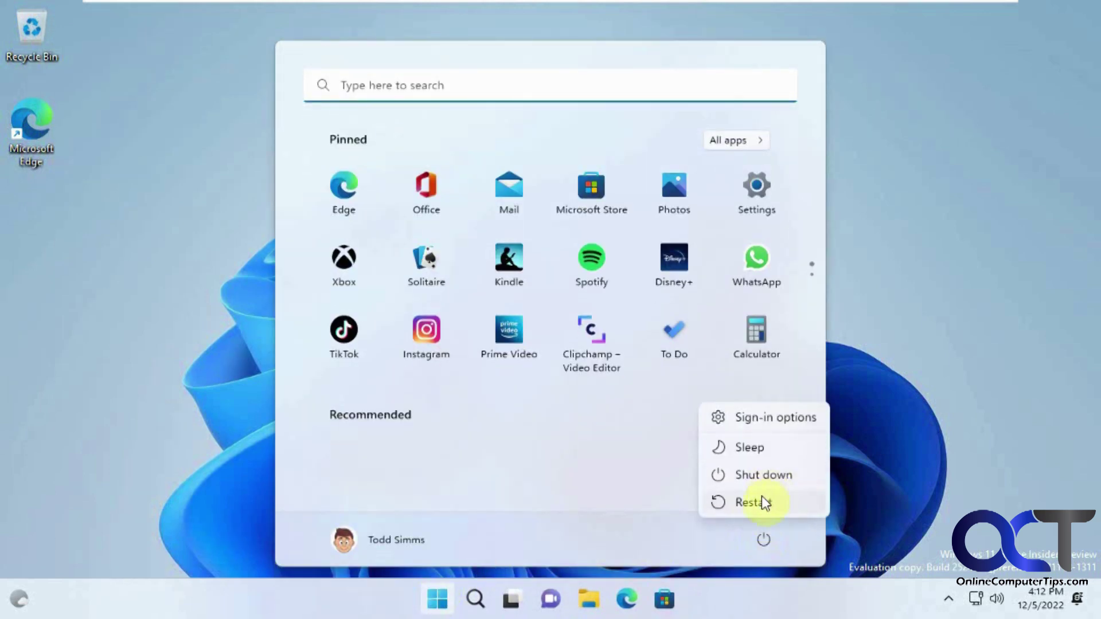
left_click(763, 503)
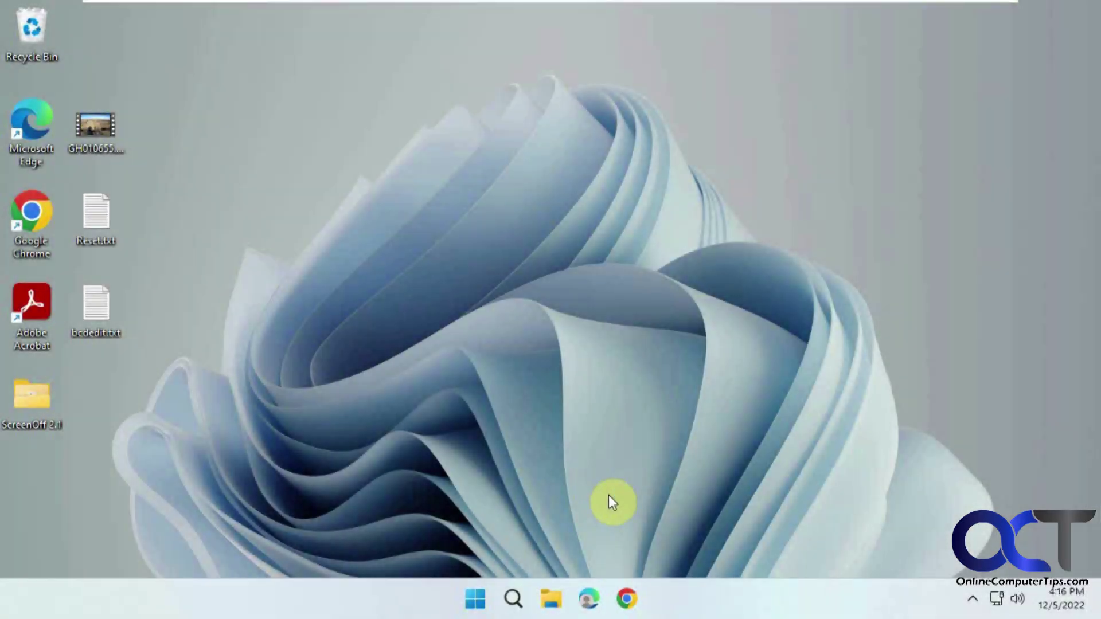
Step: Browse Local Disk C: and Local Disk E: in File Explorer, then close it and open Windows search
left_click(554, 597)
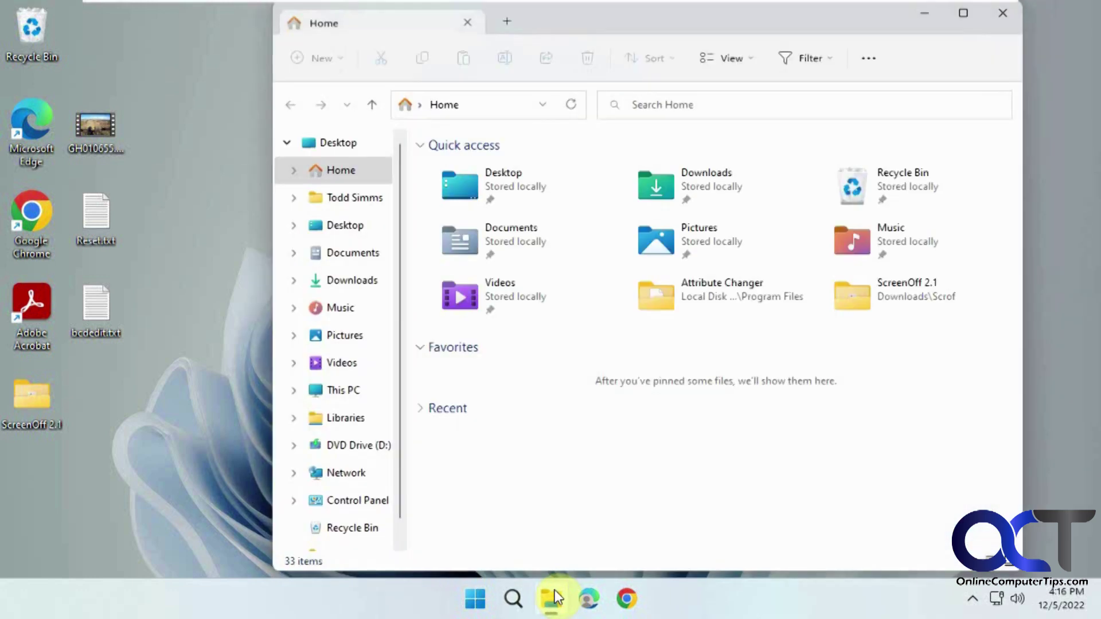
left_click(360, 396)
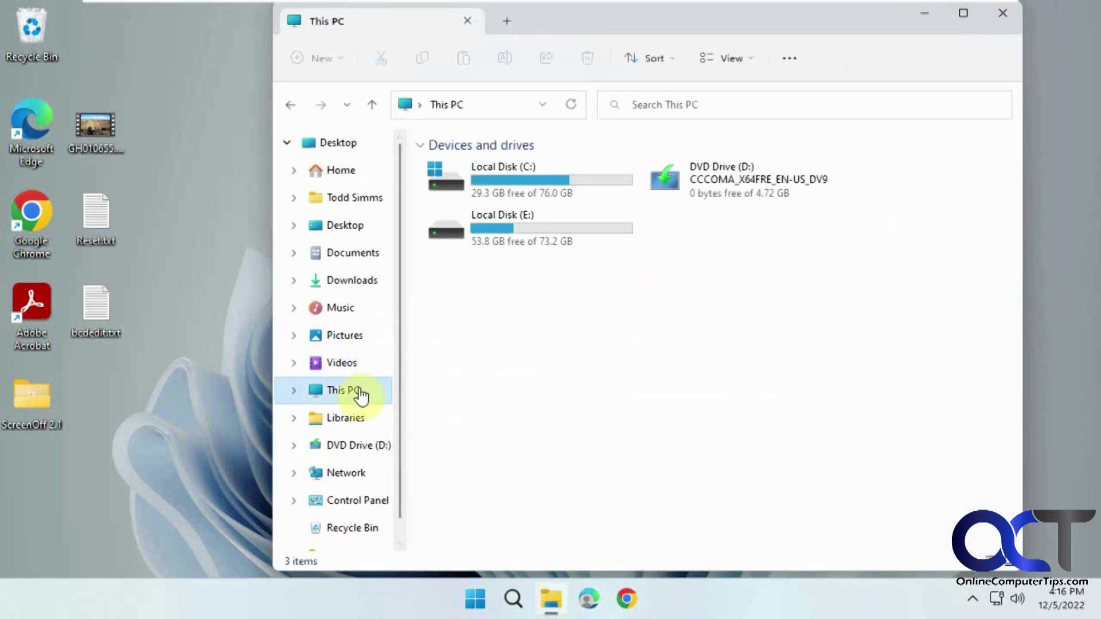
double_click(518, 183)
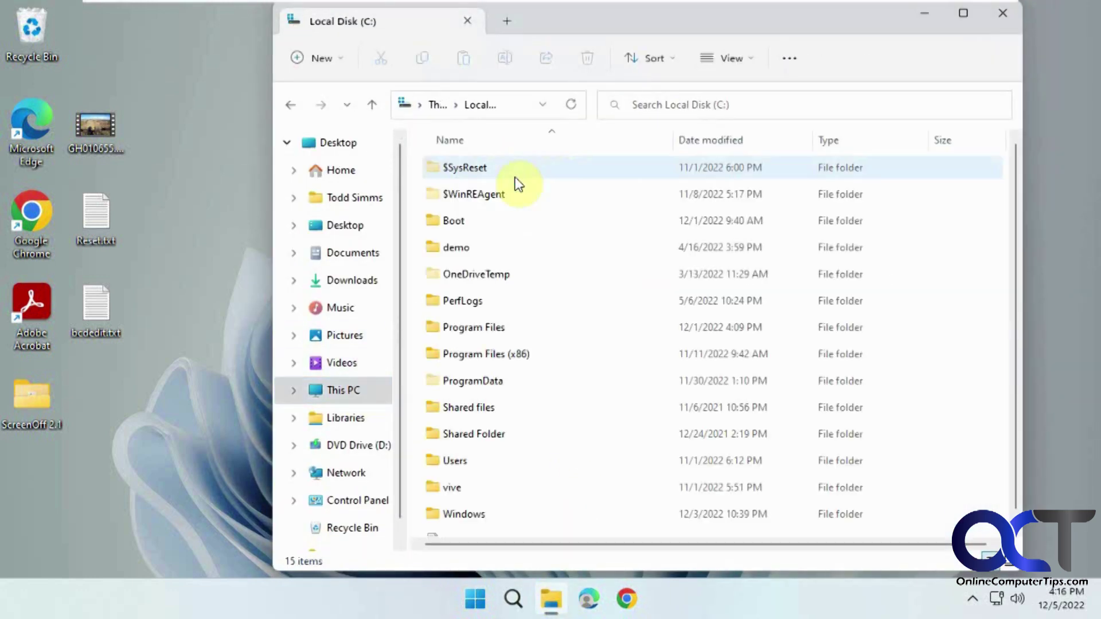
left_click(288, 108)
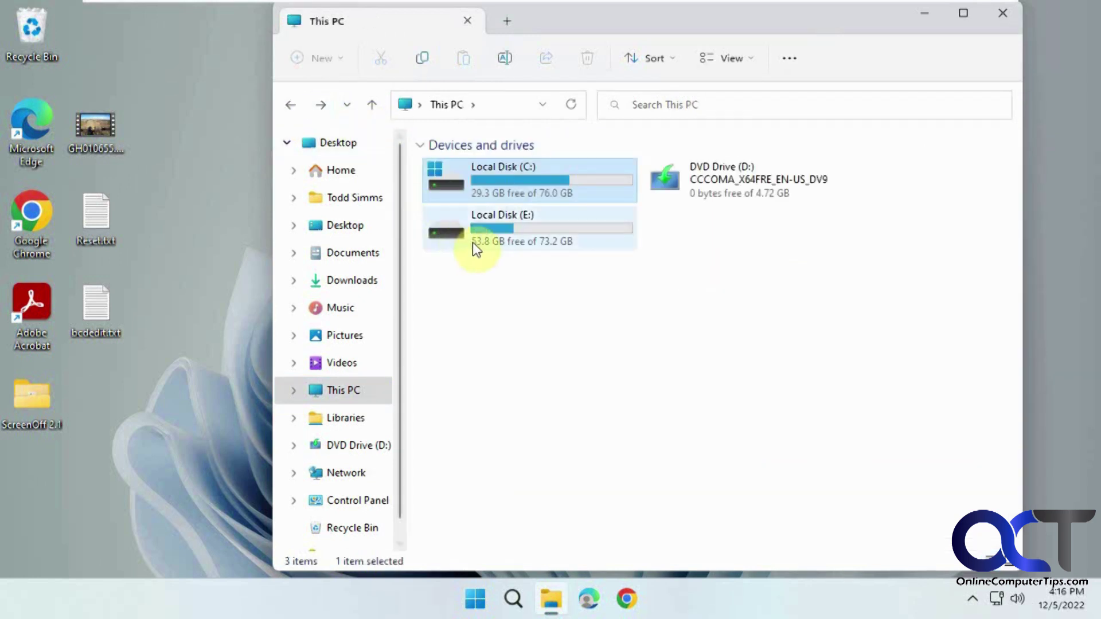
double_click(505, 236)
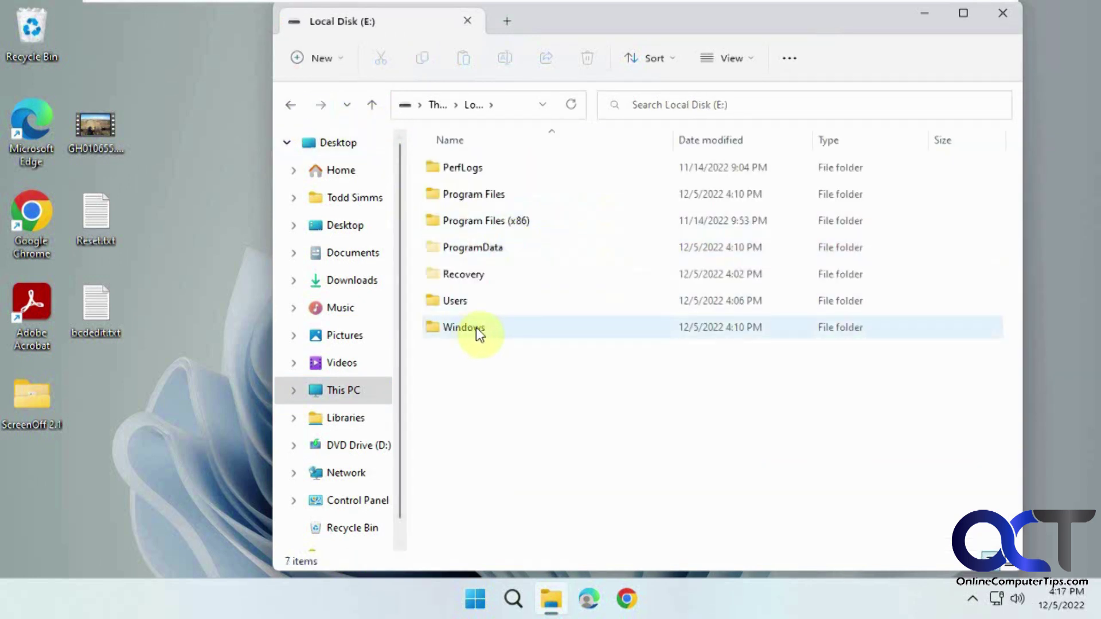
left_click(1001, 14)
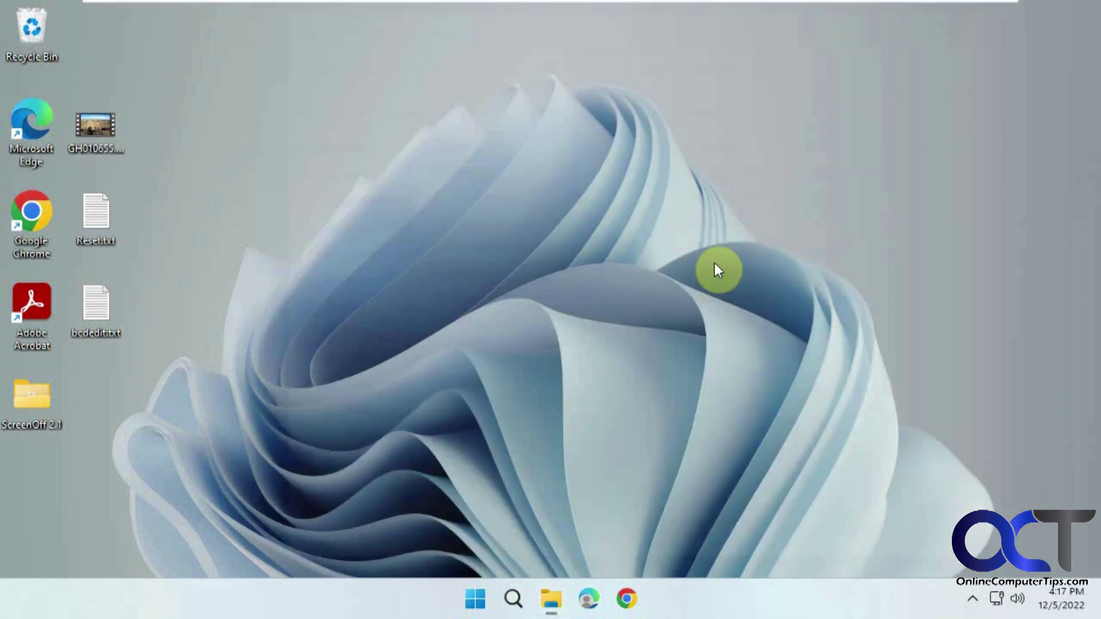
left_click(514, 597)
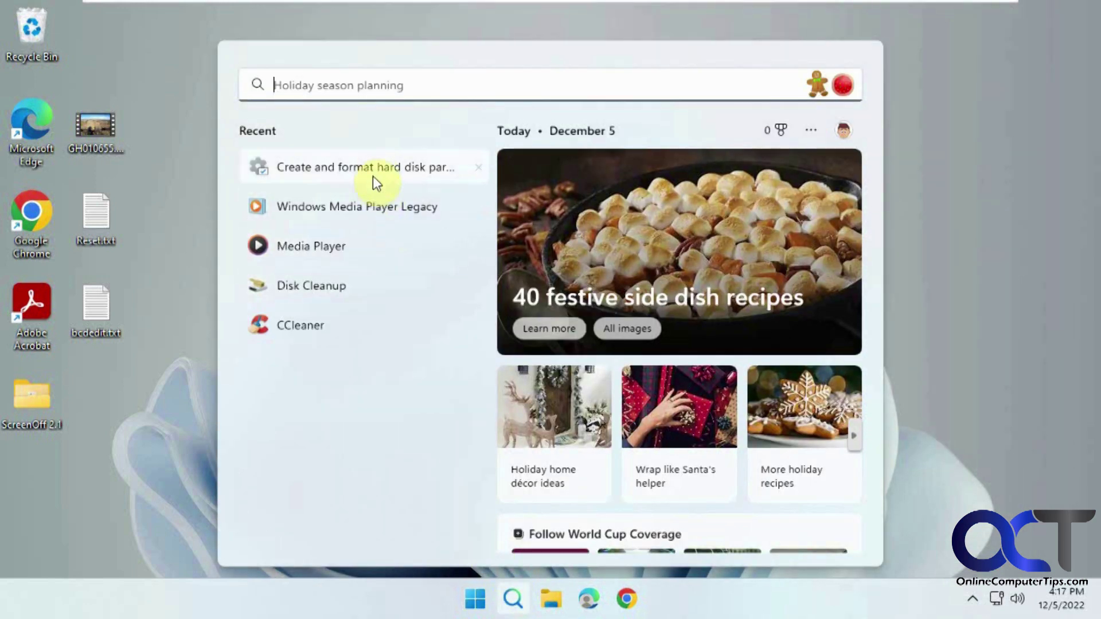
Step: Open Disk Management to check Disk 1's new 73.24 GB NTFS E: partition beside C:, then close it
left_click(373, 168)
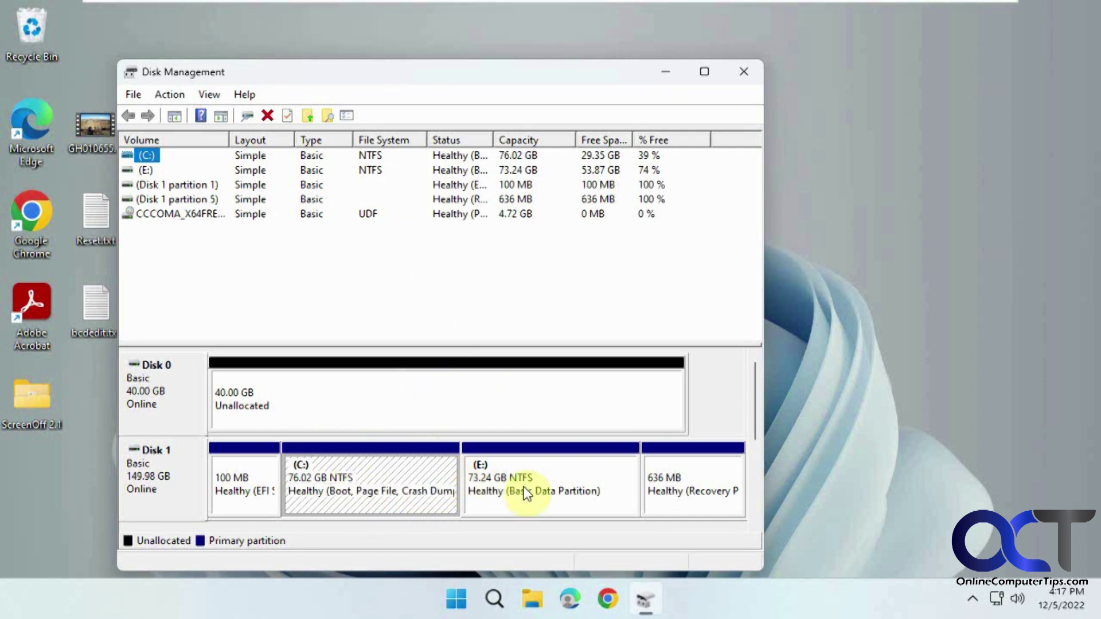
left_click(752, 69)
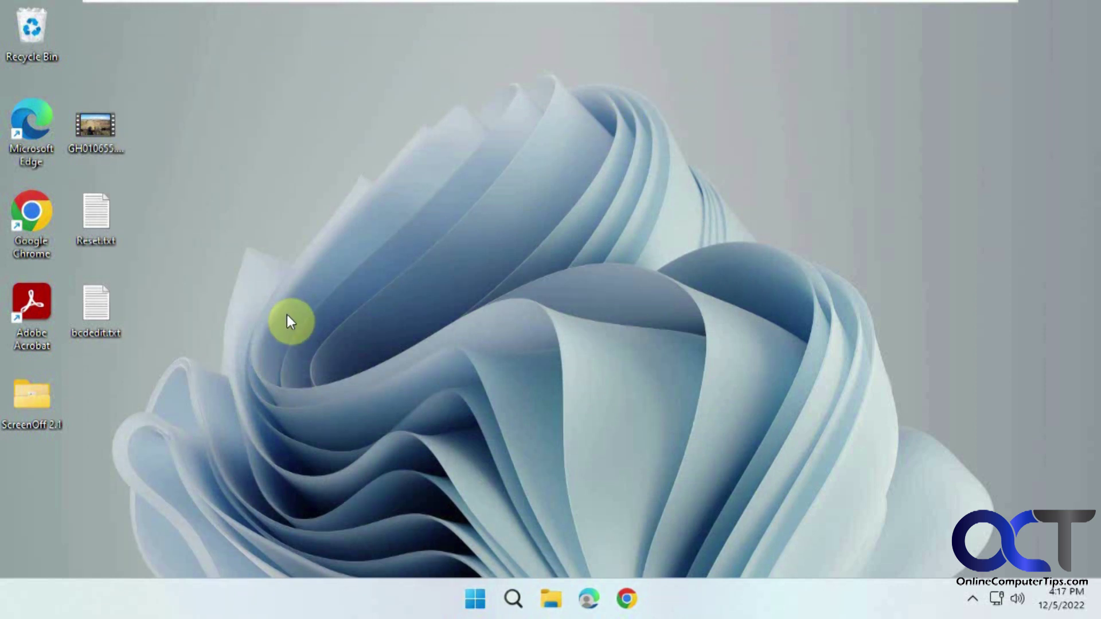
Step: Open bcdedit.txt in Notepad, resize its window, and search Windows for cmd
double_click(91, 319)
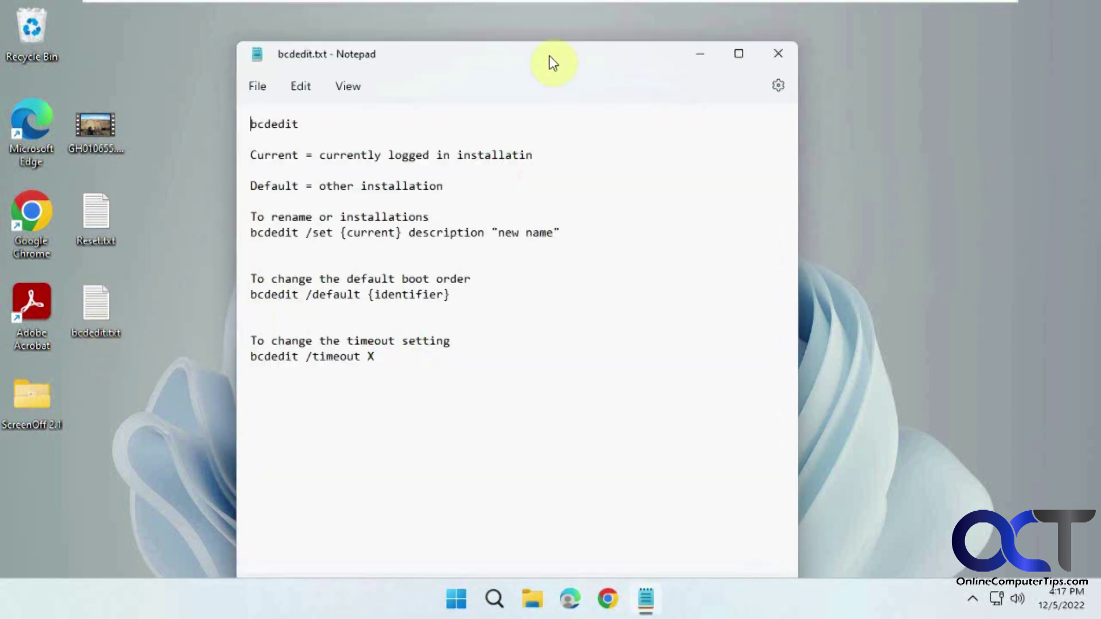
left_click_drag(552, 42, 596, 118)
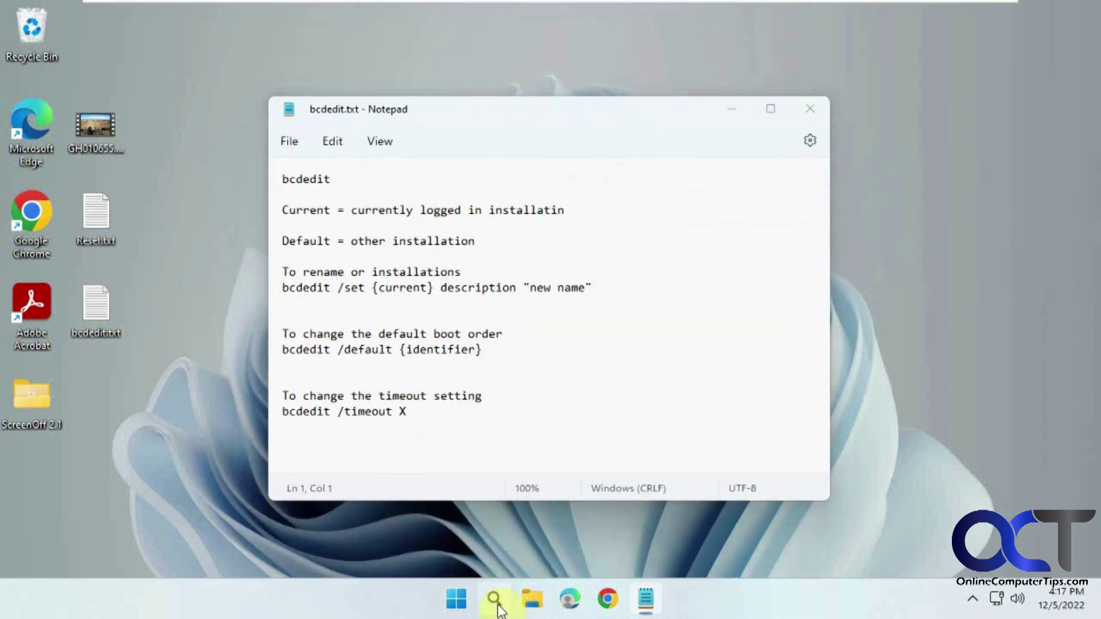
left_click(493, 599)
type("cmd")
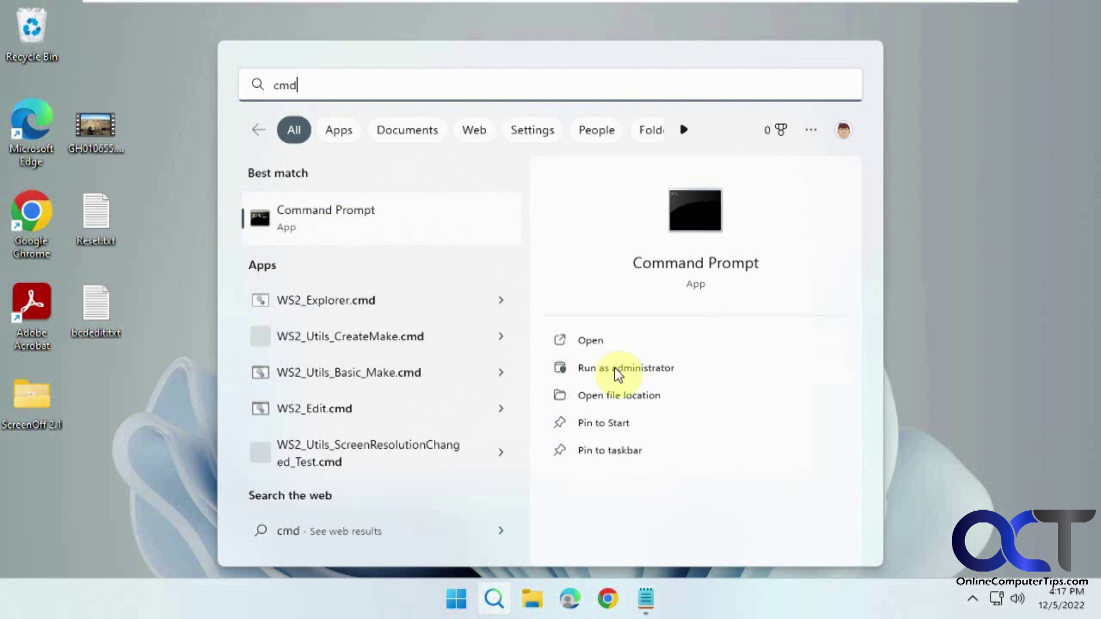
Step: Launch Command Prompt as administrator, approving the UAC prompt
left_click(618, 367)
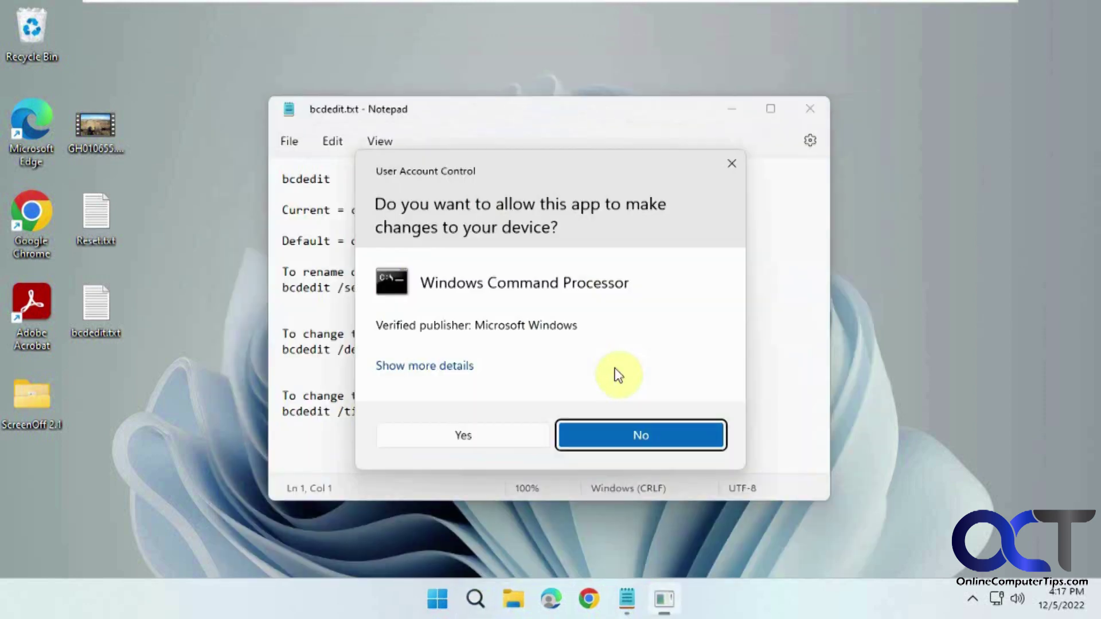
left_click(539, 435)
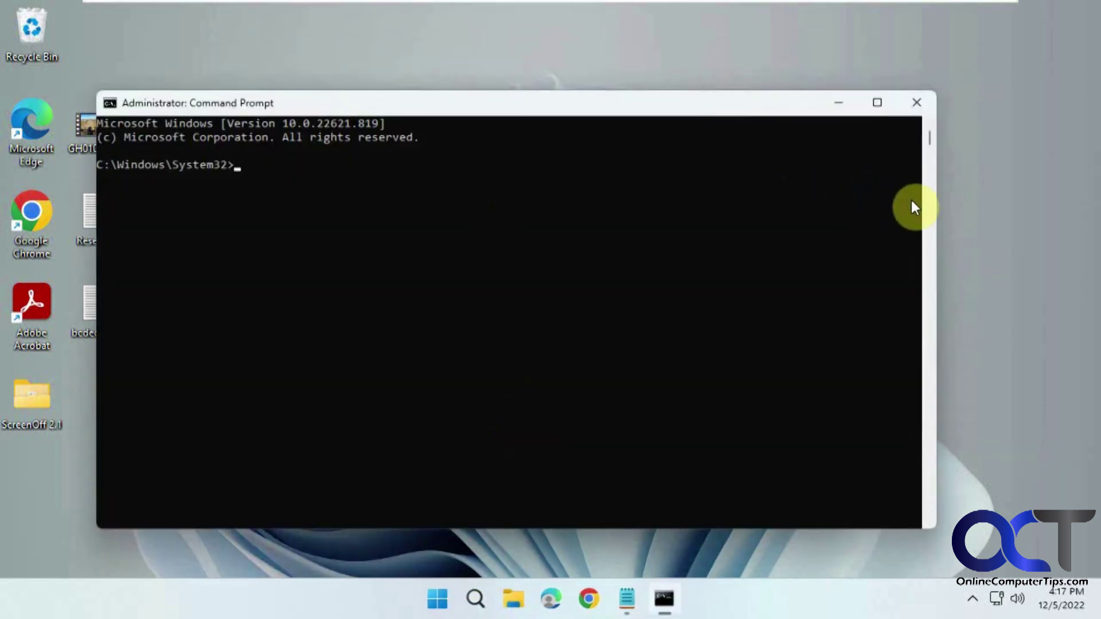
left_click_drag(938, 202, 616, 206)
Step: Snap Notepad right and a full-height Command Prompt left, then select 'bcdedit' in the notes
left_click(675, 165)
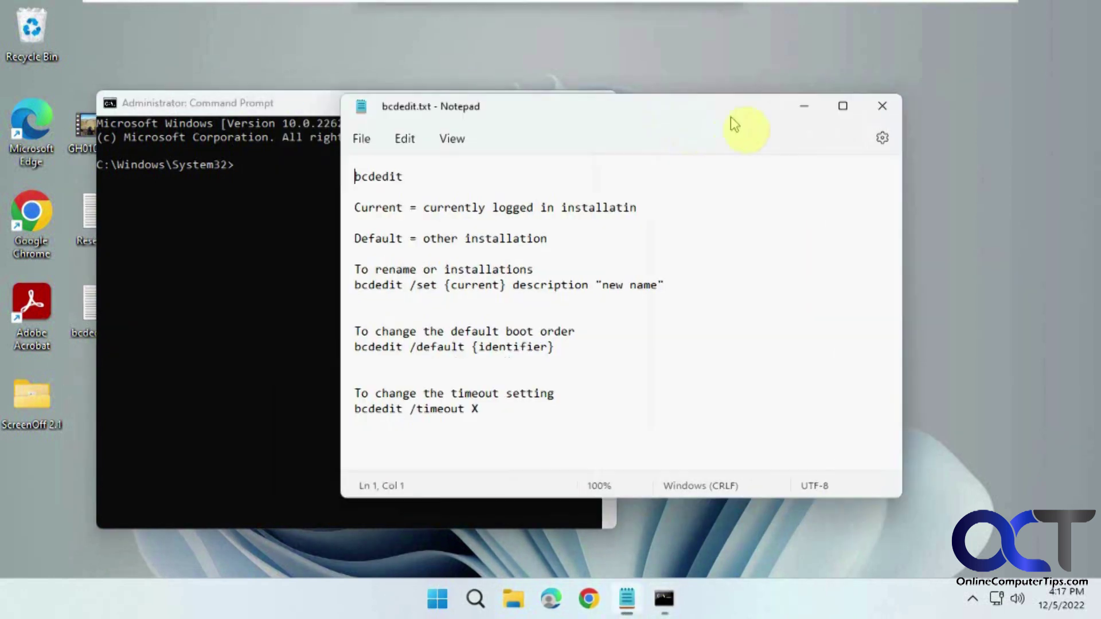
key("super+Right")
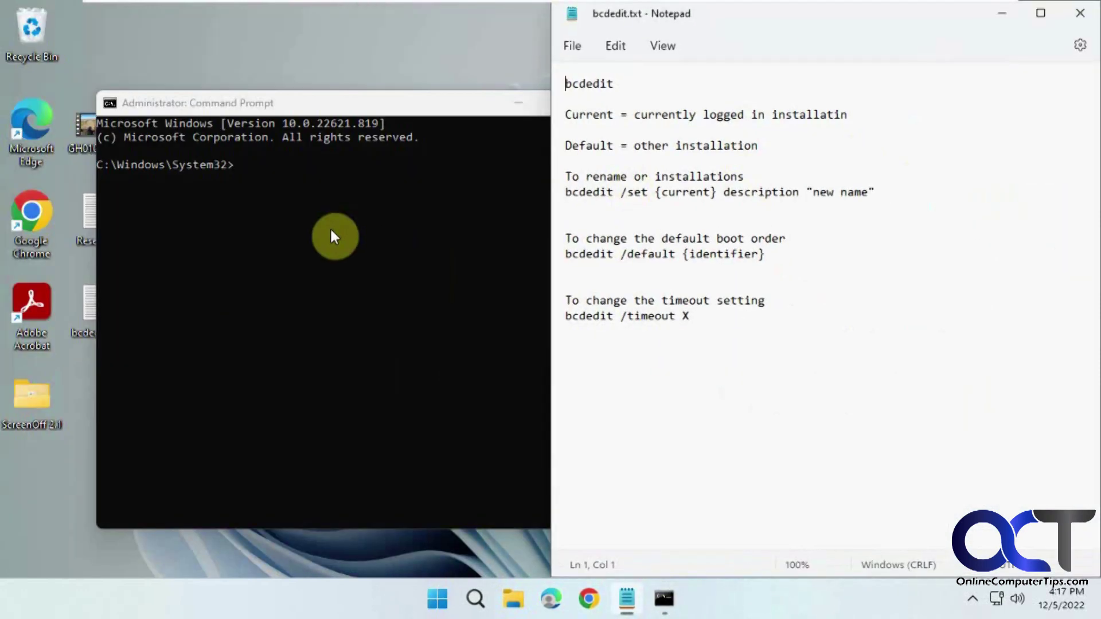
left_click(332, 229)
left_click_drag(414, 105, 6, 99)
left_click_drag(362, 287, 363, 528)
left_click(261, 184)
double_click(590, 86)
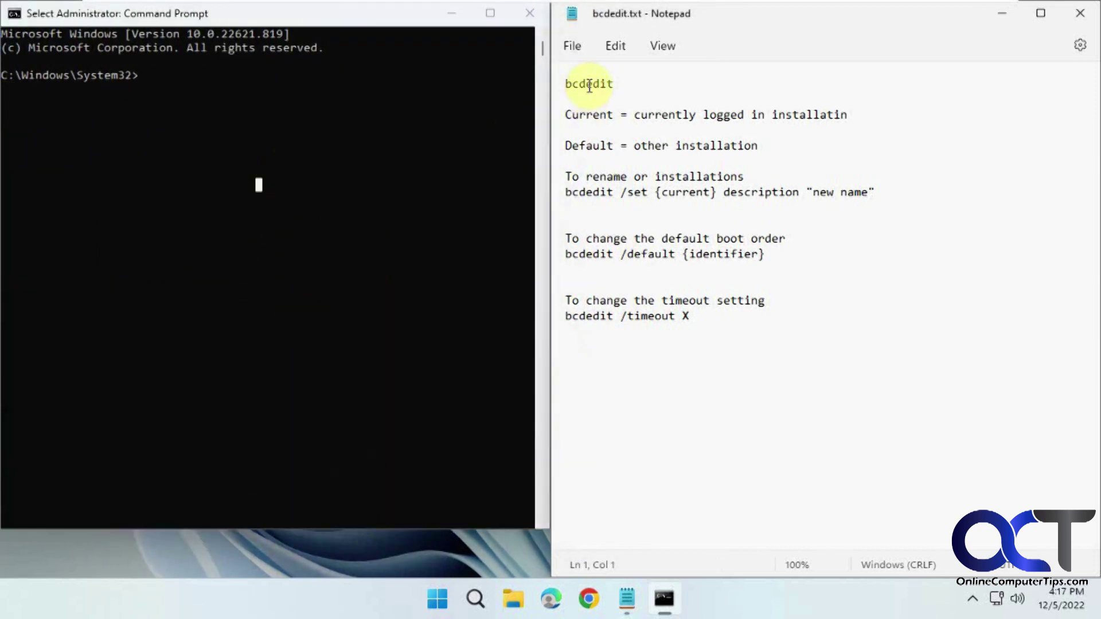
Step: Copy 'bcdedit' from the notes and run it, listing boot loaders on C: and E: with timeout 30
left_click(235, 97)
key("Escape")
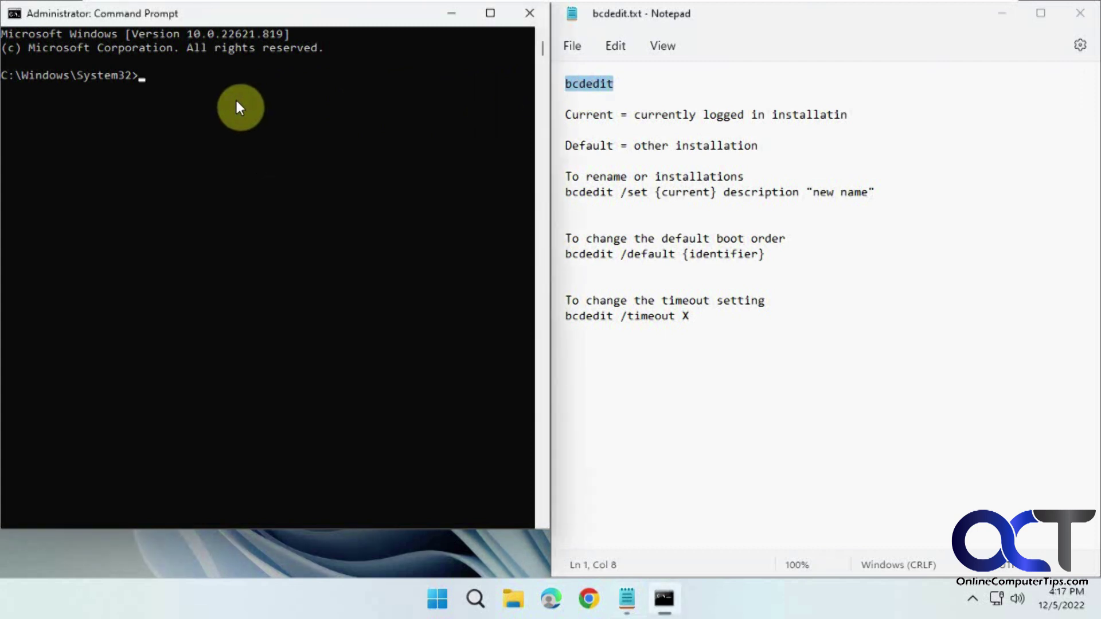
right_click(604, 85)
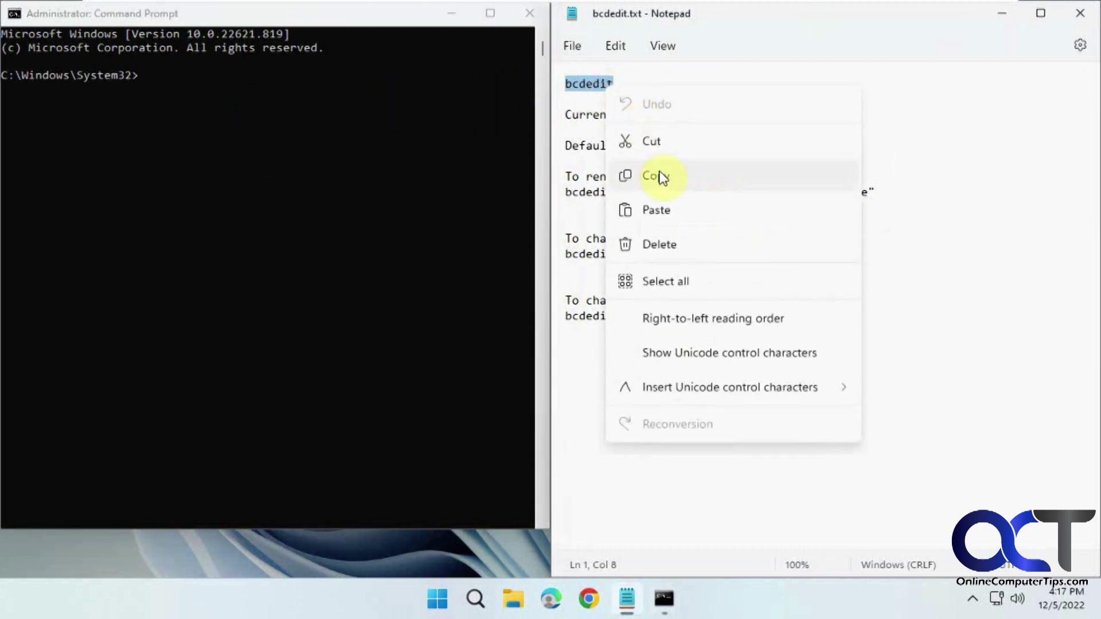
left_click(660, 178)
left_click(247, 96)
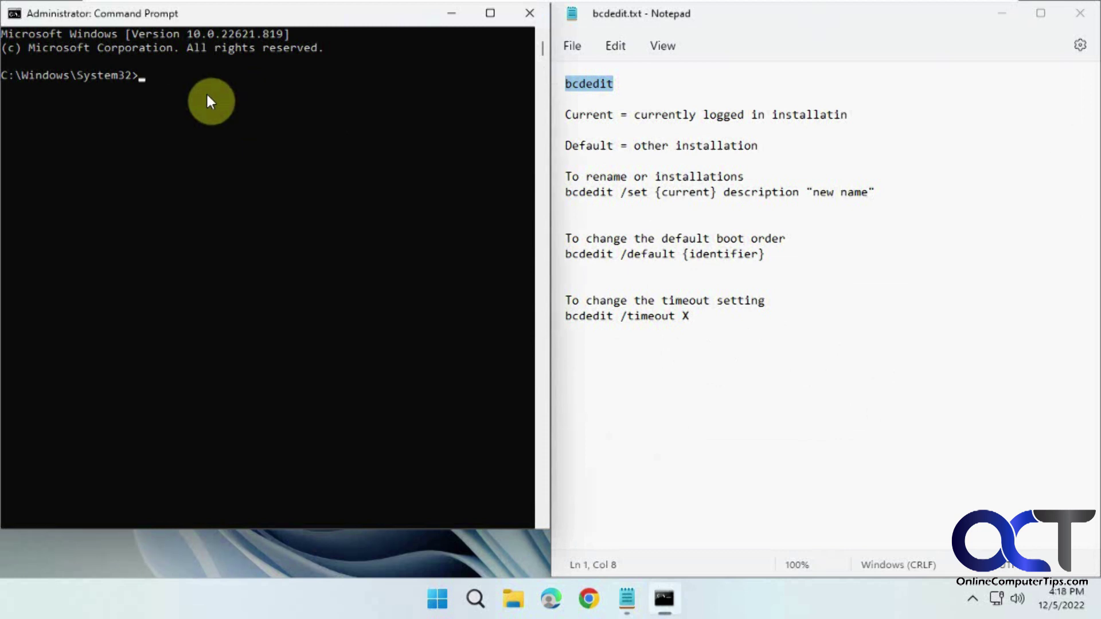
key("ctrl+v")
key("Return")
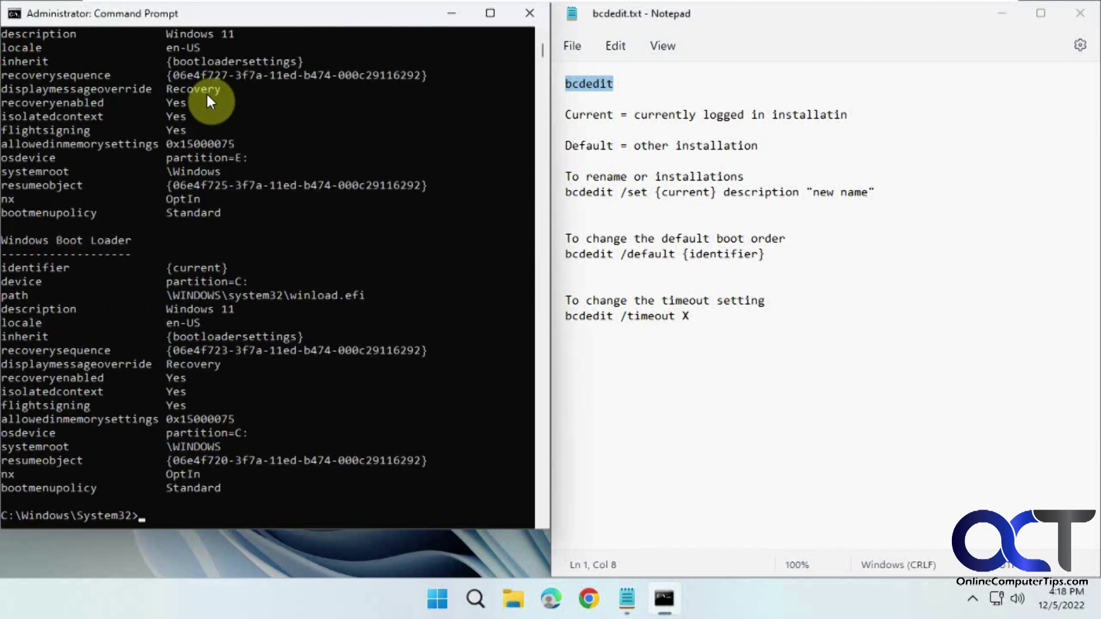
scroll(344, 396, "up", 3)
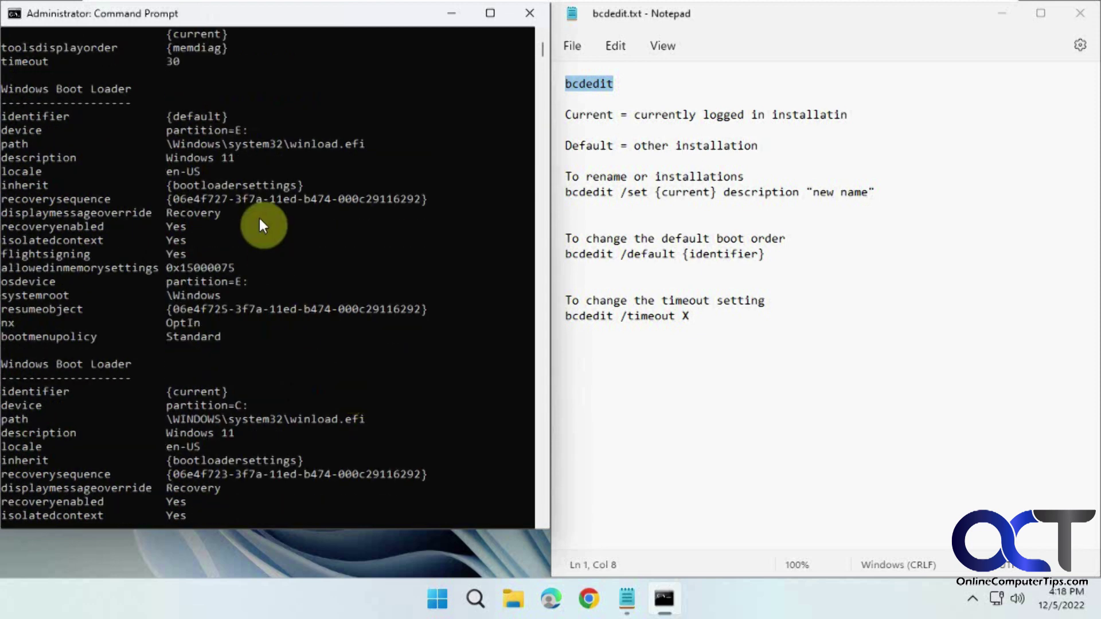
scroll(261, 226, "up", 1)
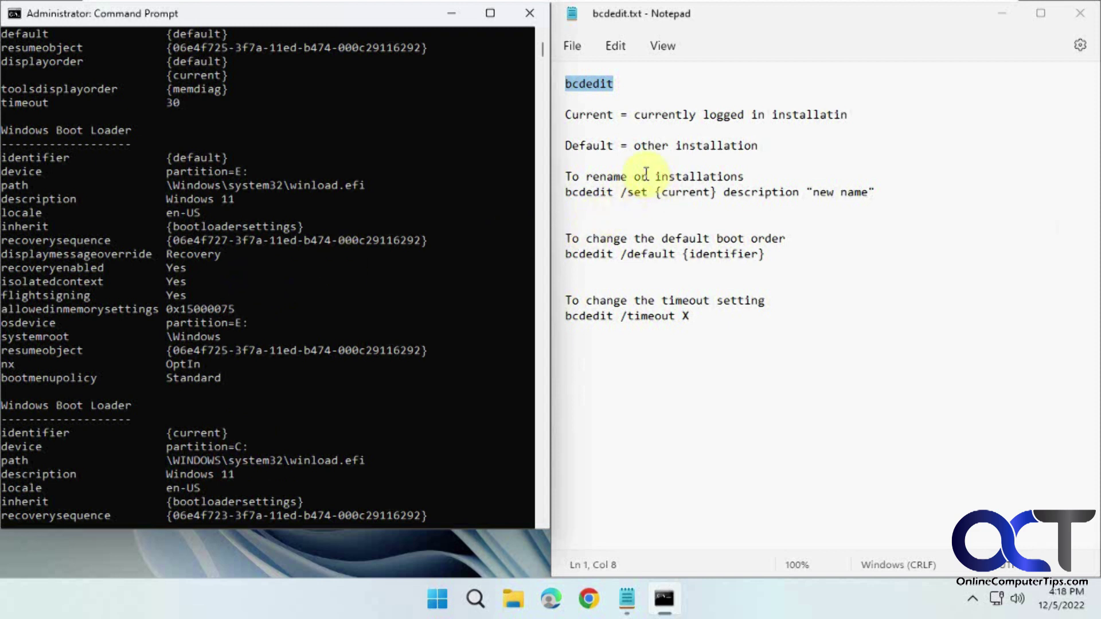
left_click_drag(887, 192, 559, 194)
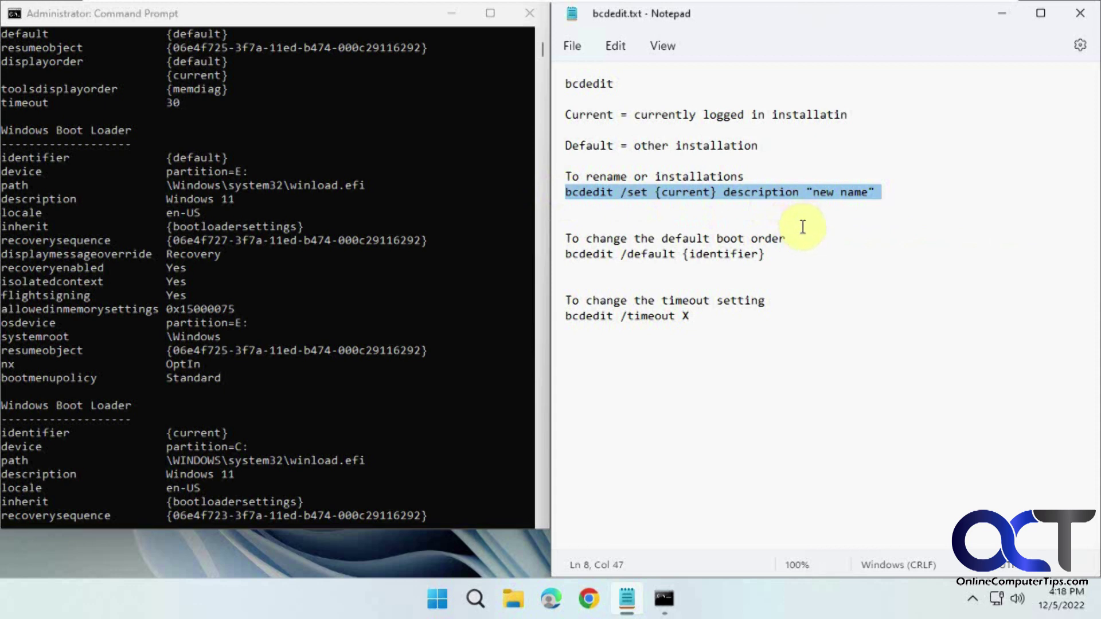
Step: Edit a copied rename line to 'Win 11 Retail' and run it to rename the {current} entry
left_click(413, 408)
scroll(428, 404, "down", 5)
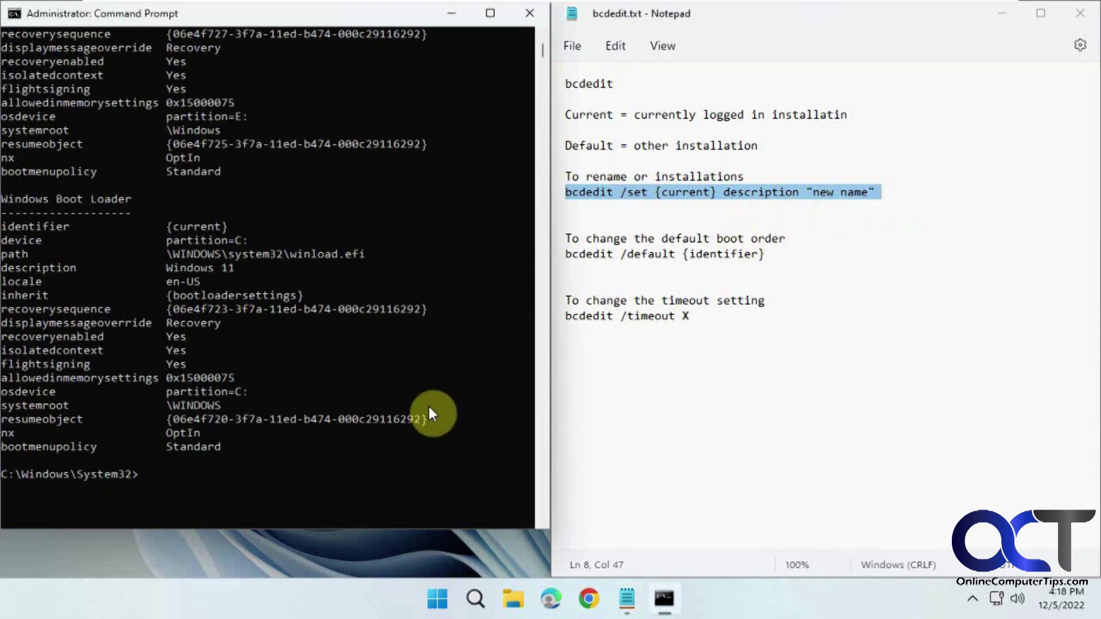
left_click(733, 369)
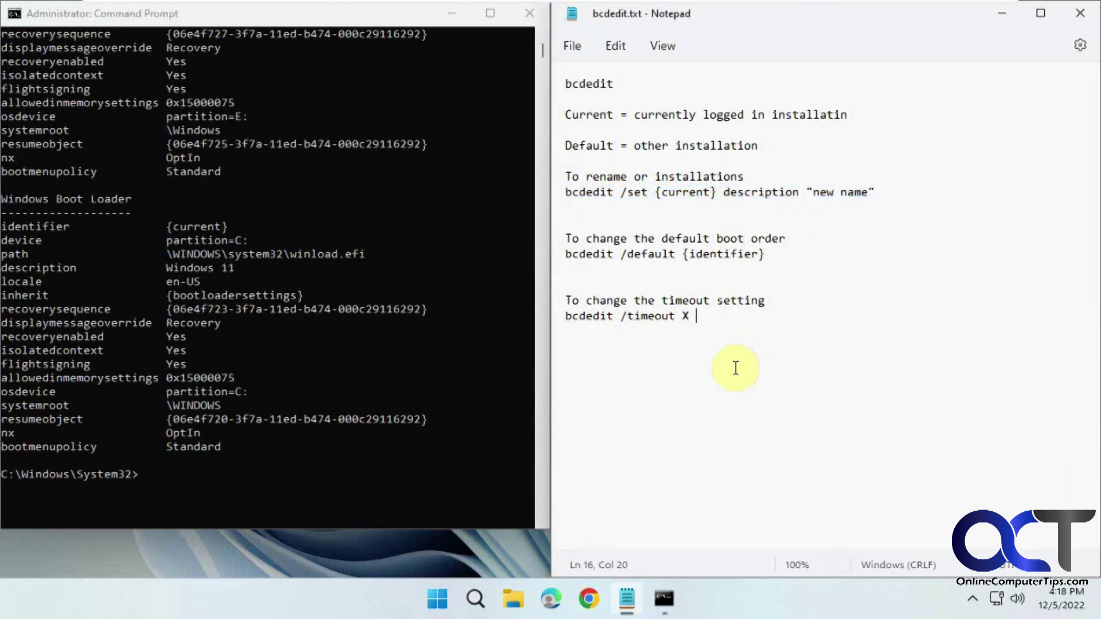
key("Return")
key("Return")
key("Return")
key("ctrl+v")
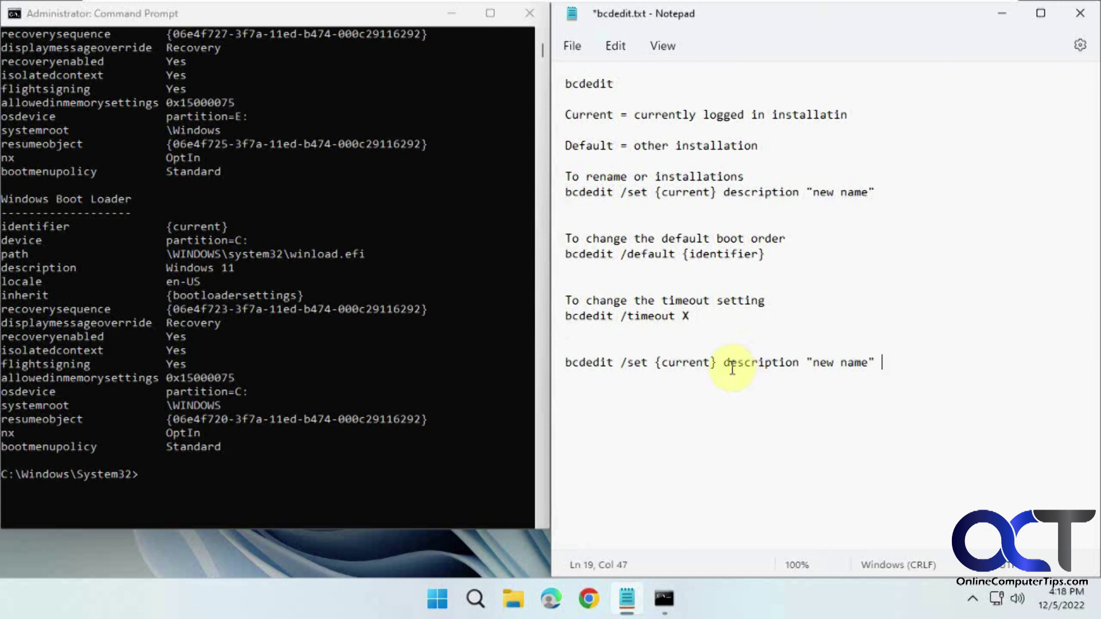
left_click(745, 363)
left_click_drag(871, 363, 809, 363)
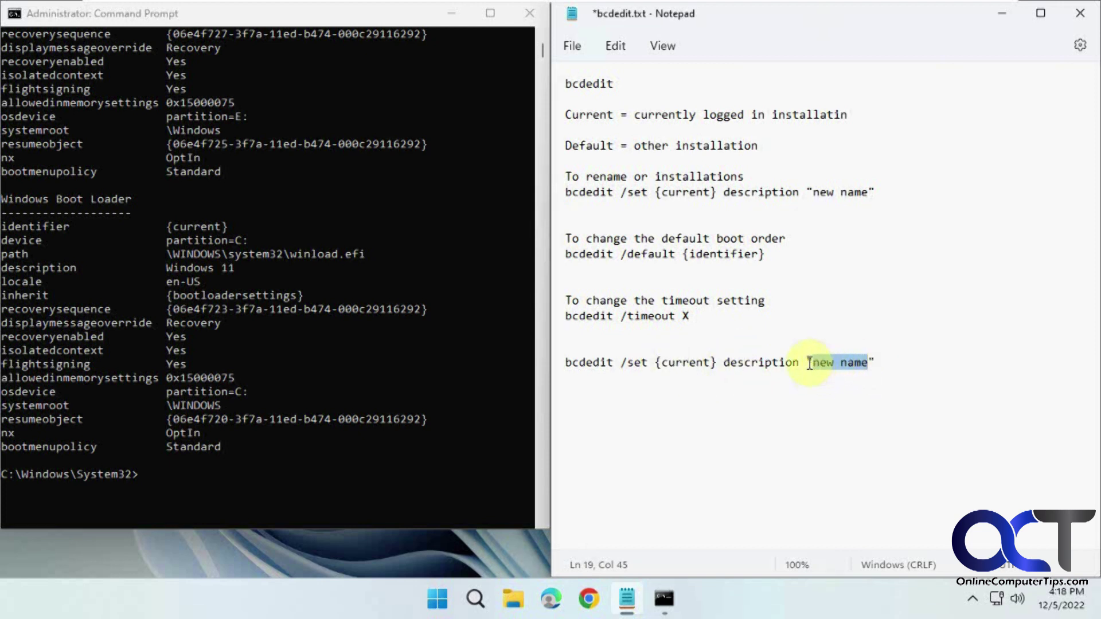
type("Win 11 R")
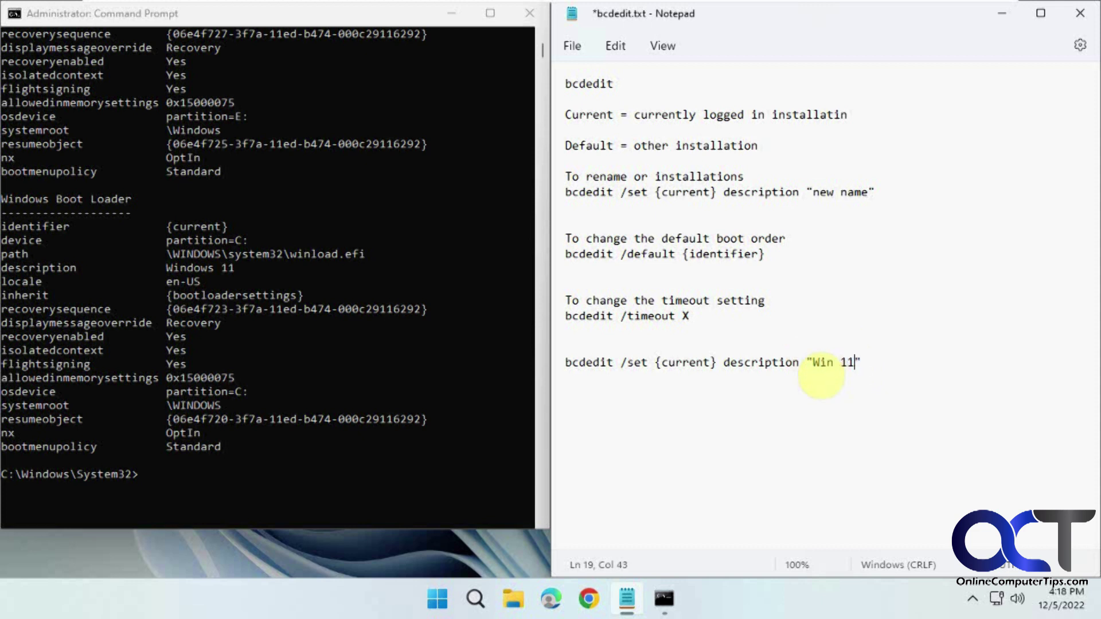
type("etail")
left_click_drag(914, 364, 556, 365)
key("ctrl+c")
left_click(304, 472)
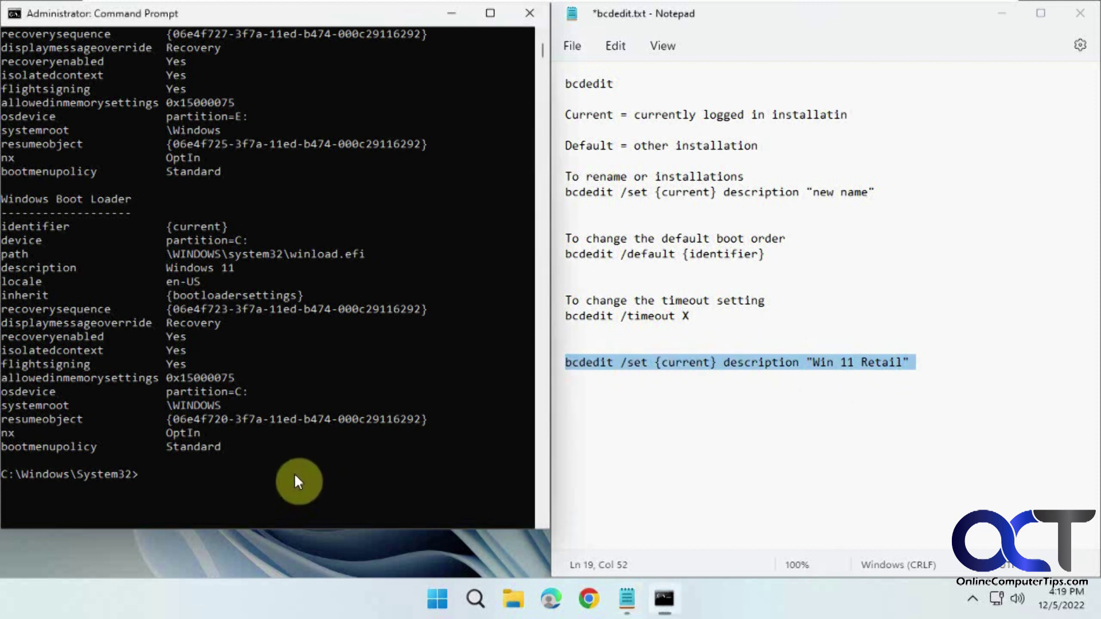
right_click(294, 473)
key("Return")
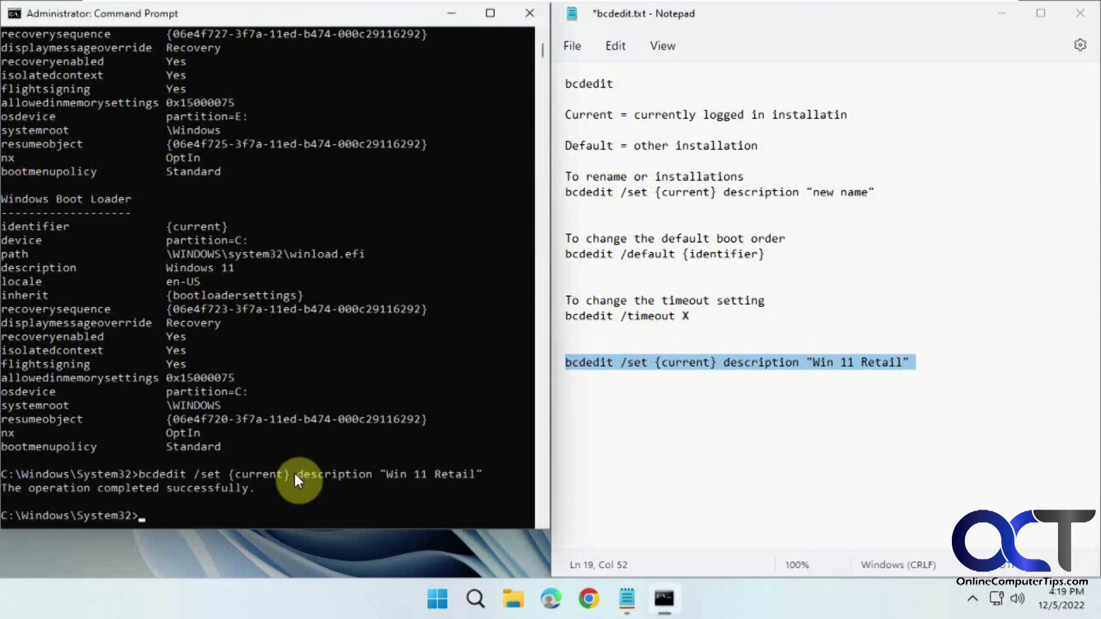
Step: Change the line to {default} with 'Win 11 Insider' and run it in Command Prompt
left_click(678, 396)
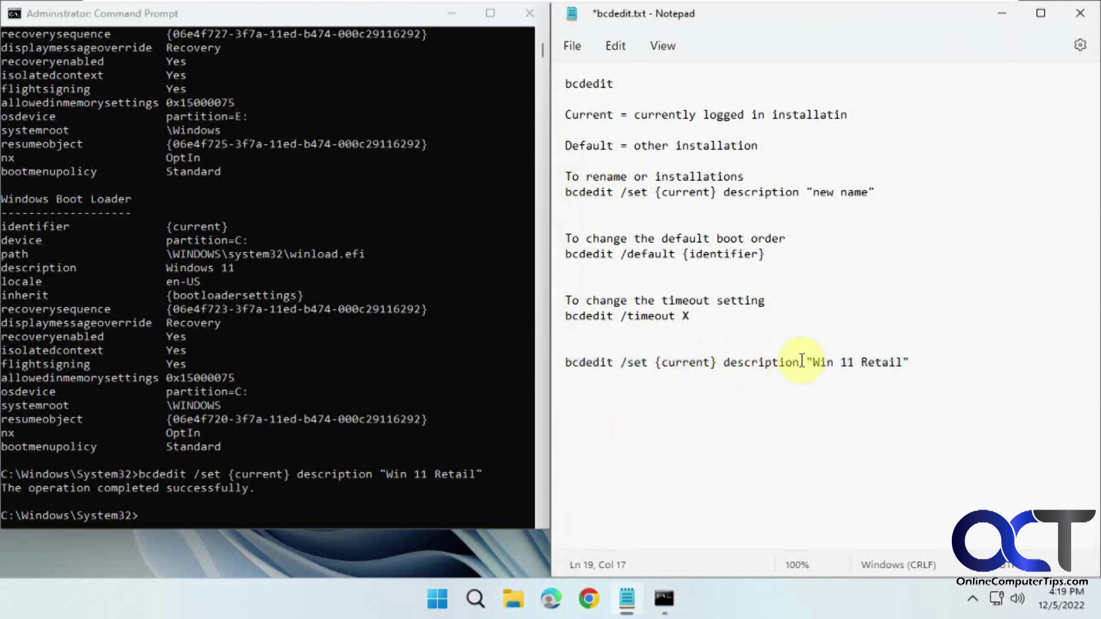
left_click_drag(925, 362, 559, 363)
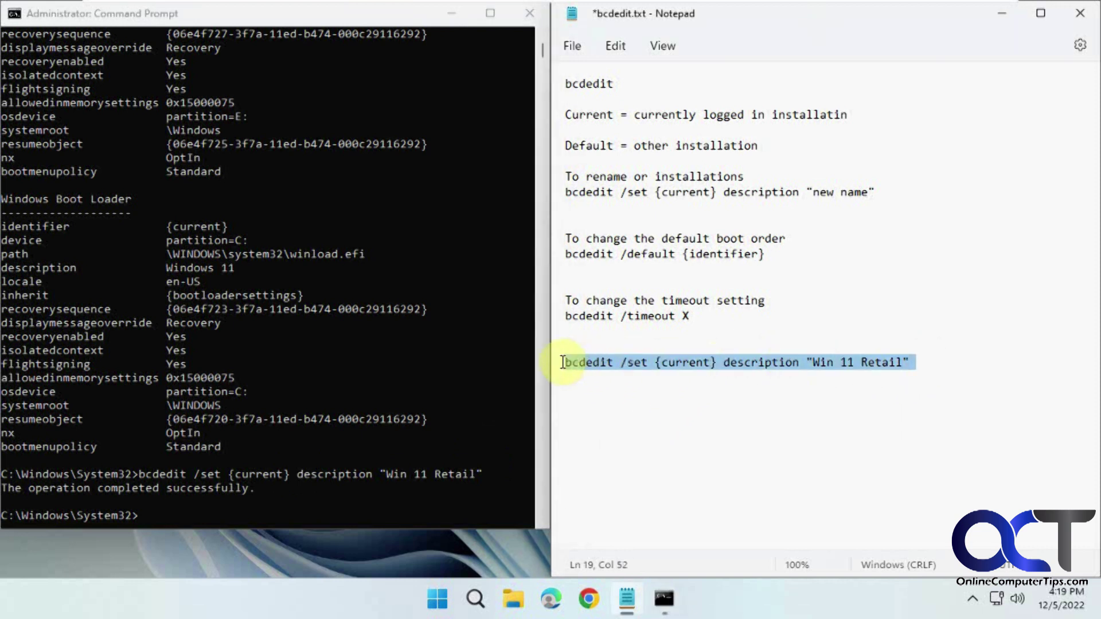
double_click(698, 366)
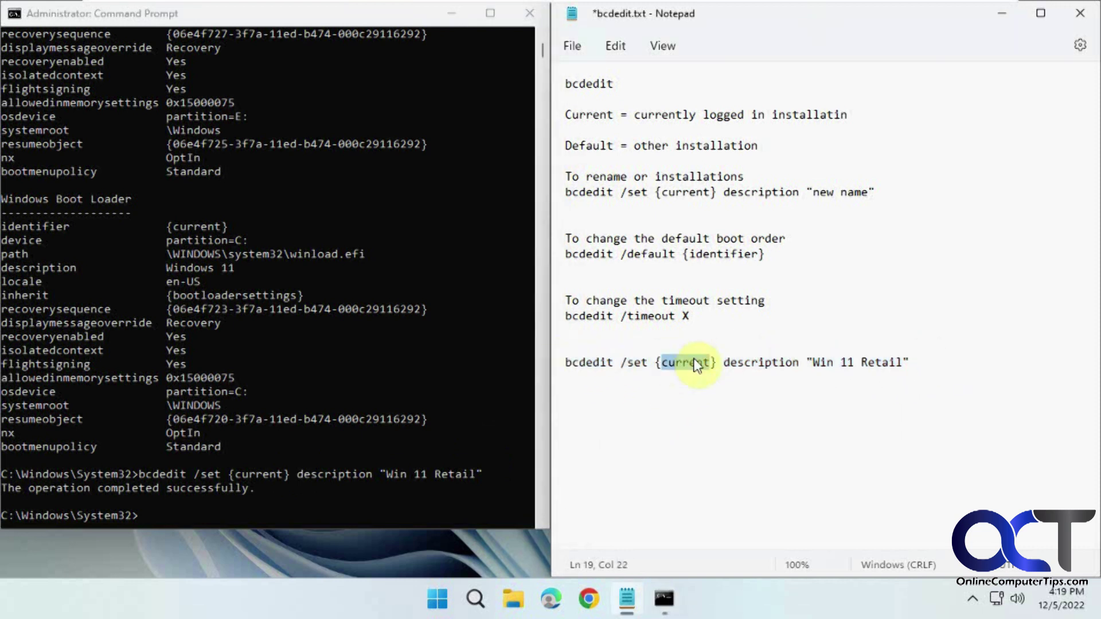
type("default")
double_click(881, 362)
type("Insider")
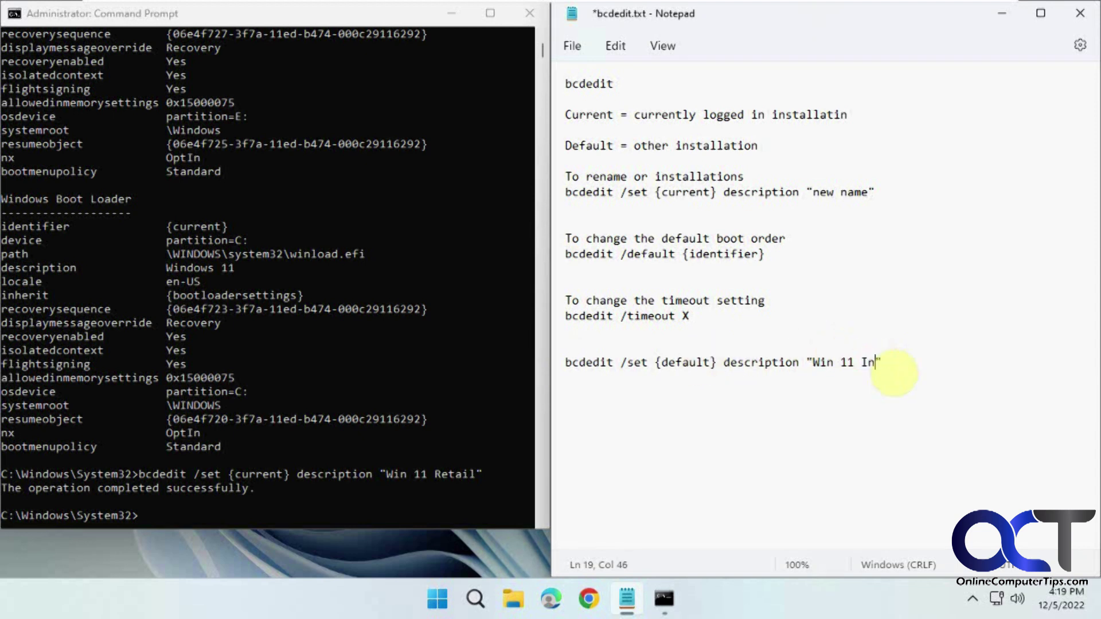
left_click_drag(932, 360, 563, 360)
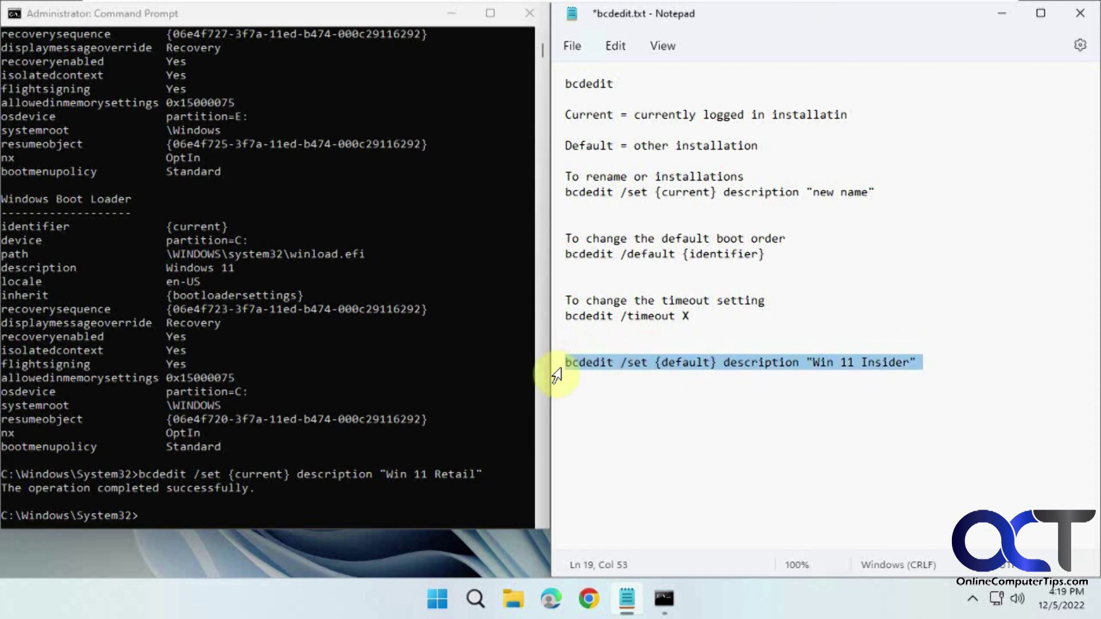
left_click(374, 506)
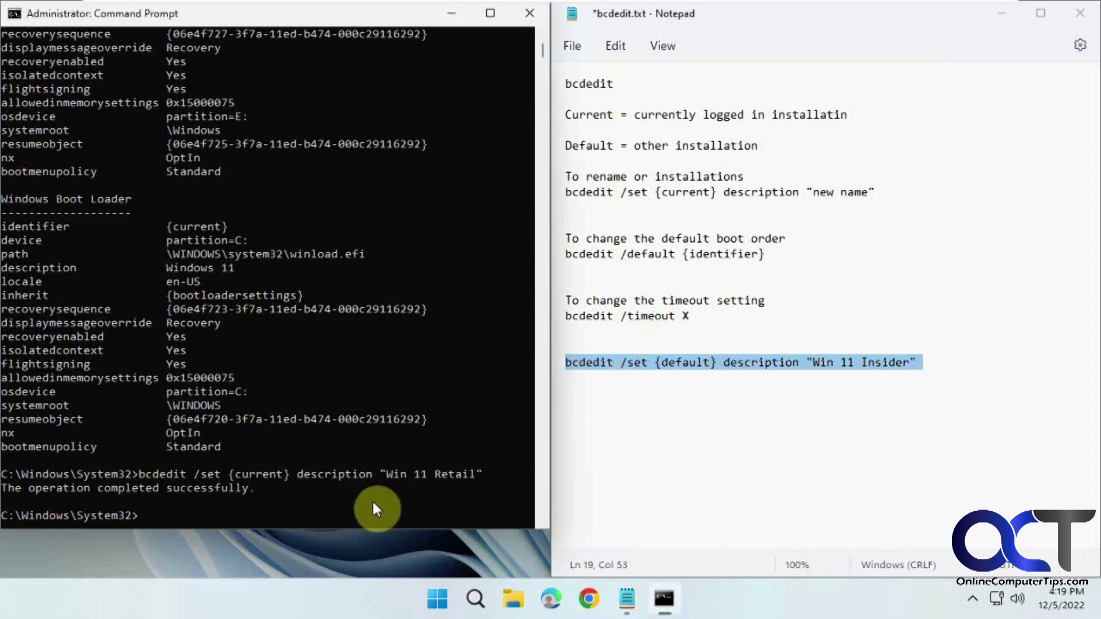
right_click(243, 507)
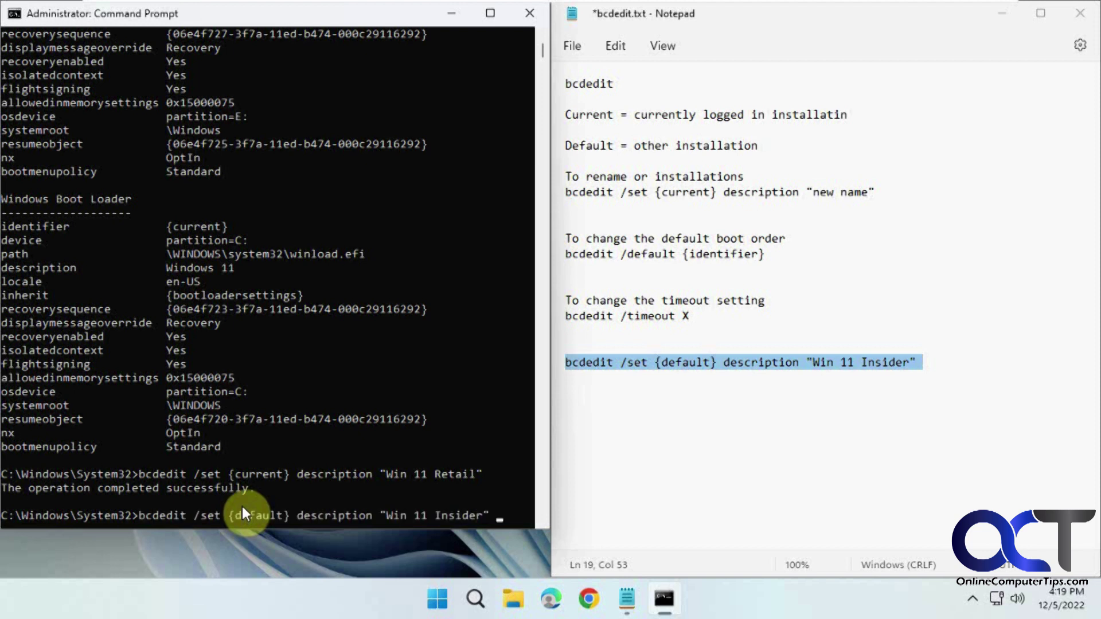
key("Return")
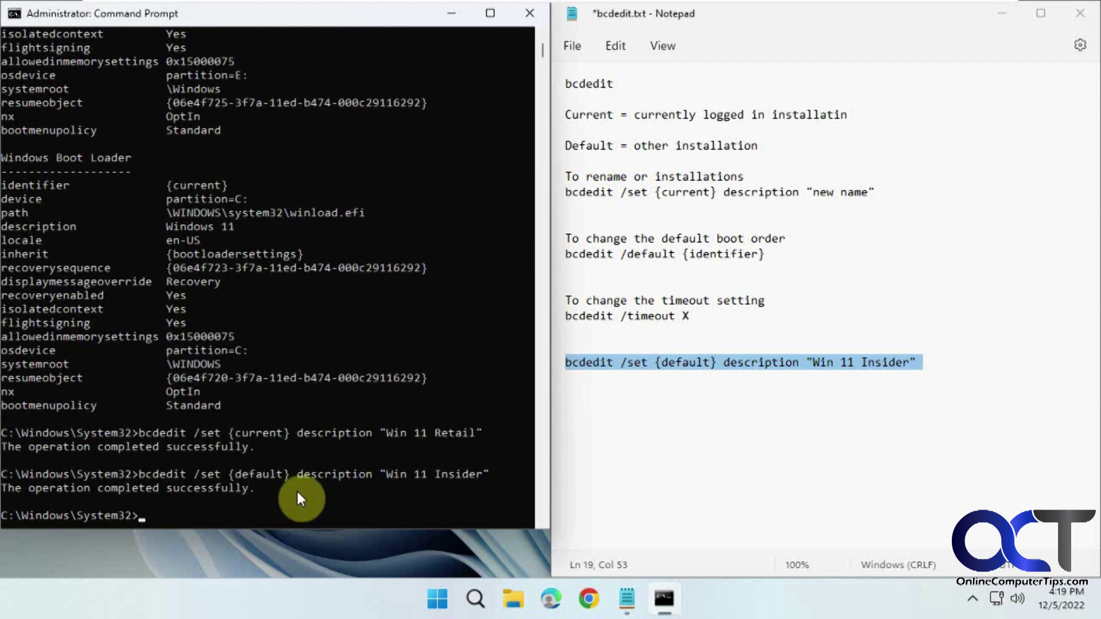
Step: Rerun bcdedit to confirm the entries now read Win 11 Insider and Win 11 Retail
left_click(296, 490)
key("Up")
key("Up")
key("Up")
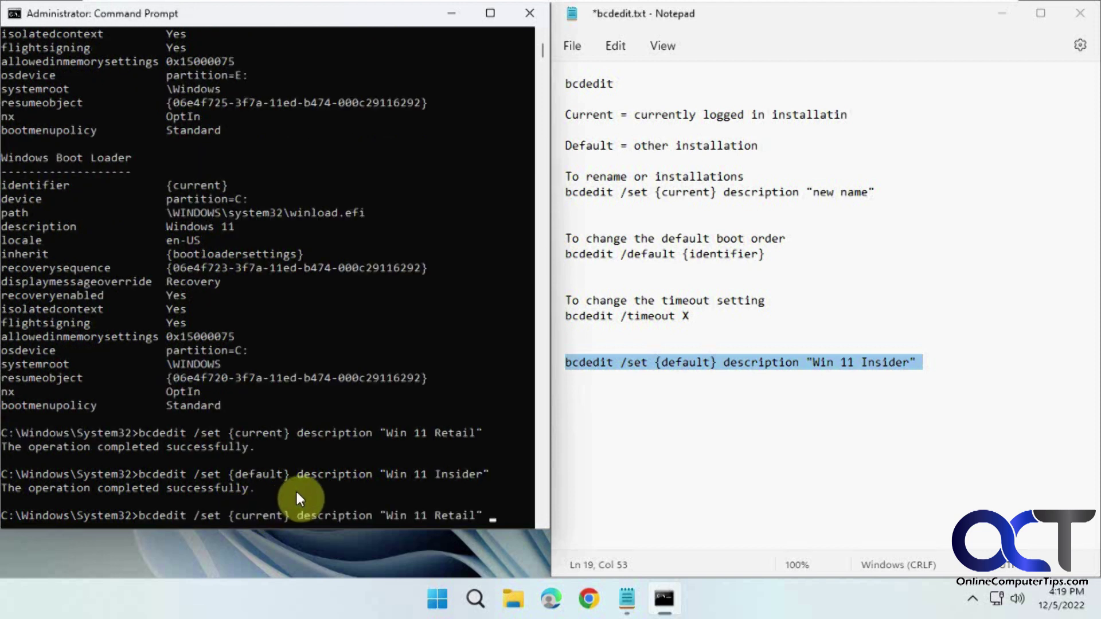
key("Return")
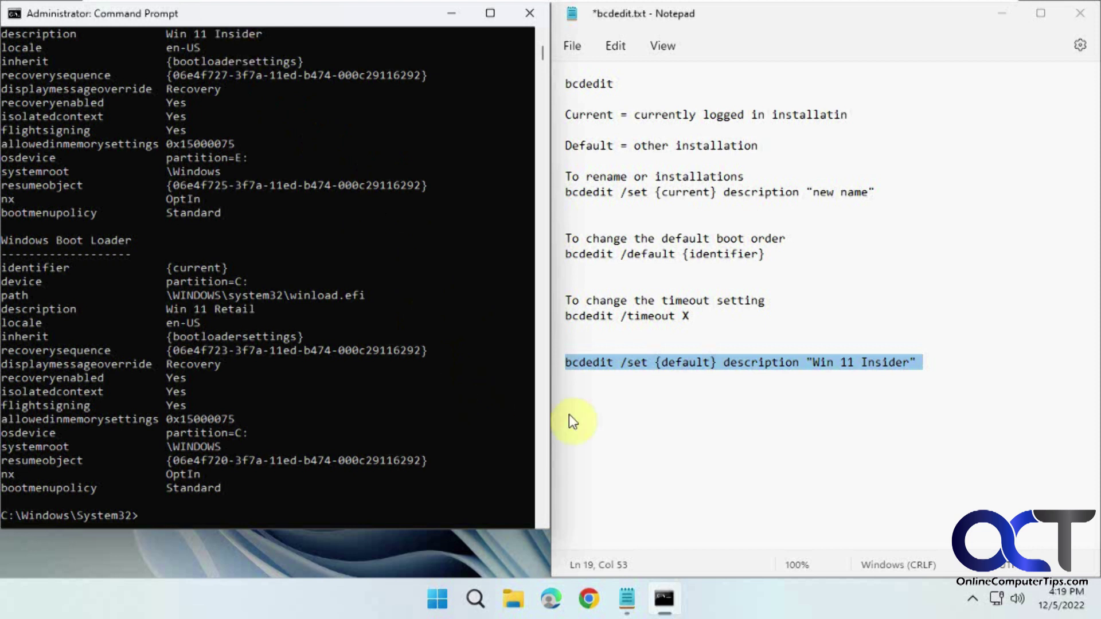
Step: Run 'bcdedit /timeout 15' from the edited notes, then close Command Prompt
double_click(691, 314)
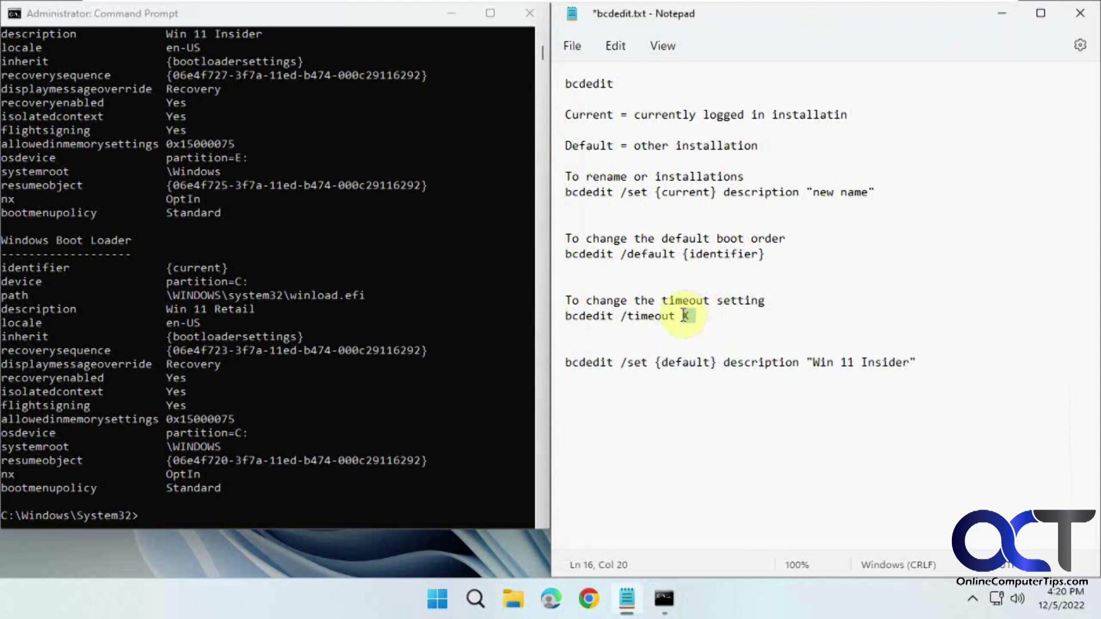
type("15")
left_click_drag(697, 316, 527, 330)
left_click(296, 506)
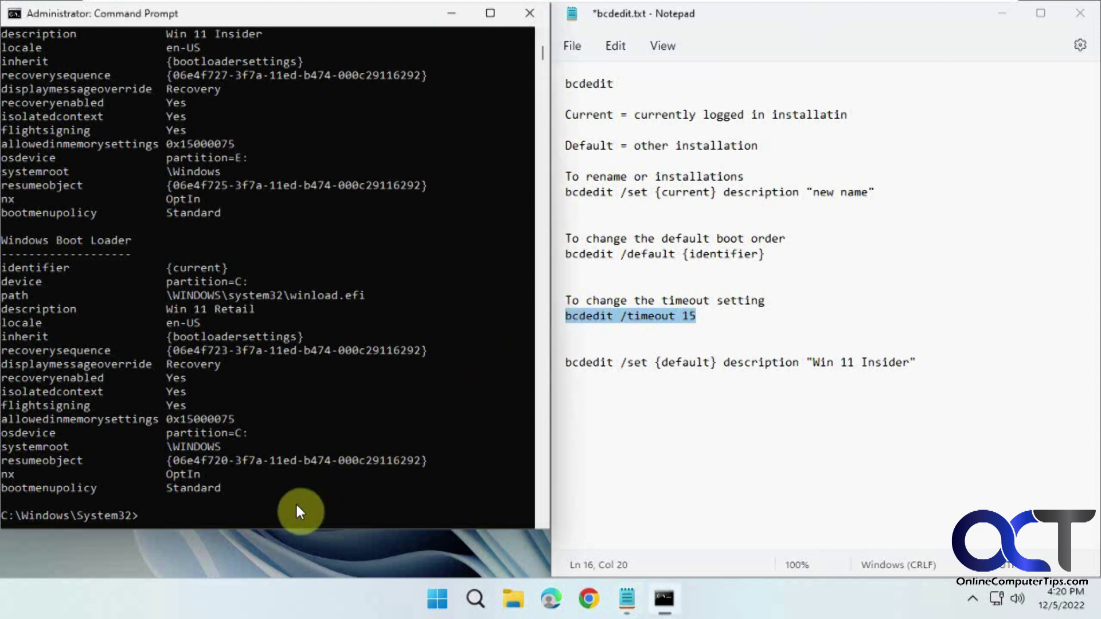
key("ctrl+v")
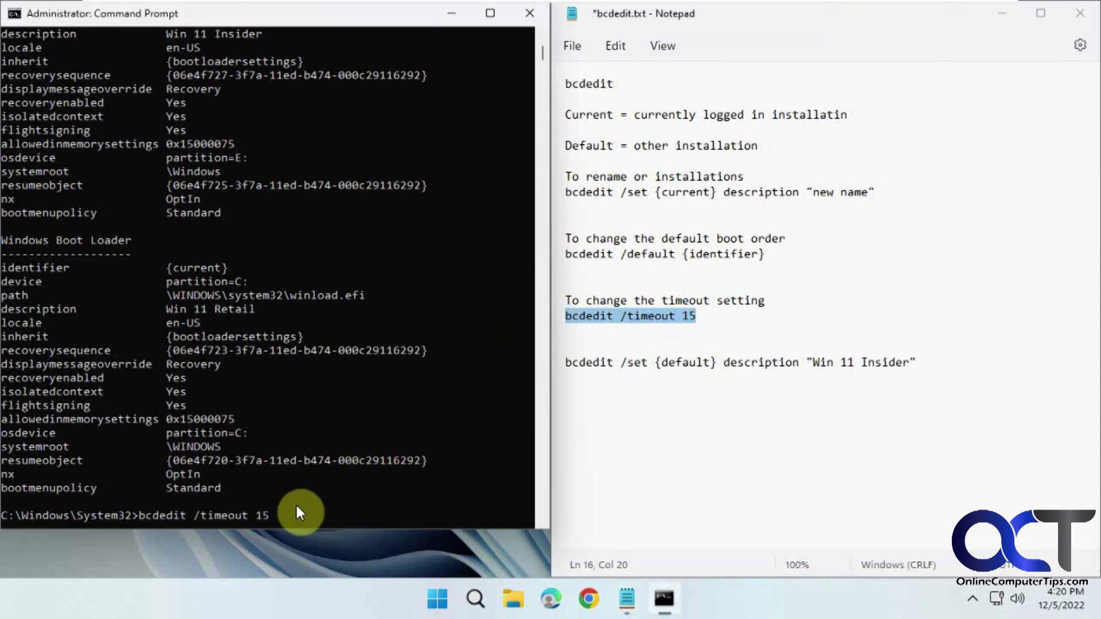
key("Return")
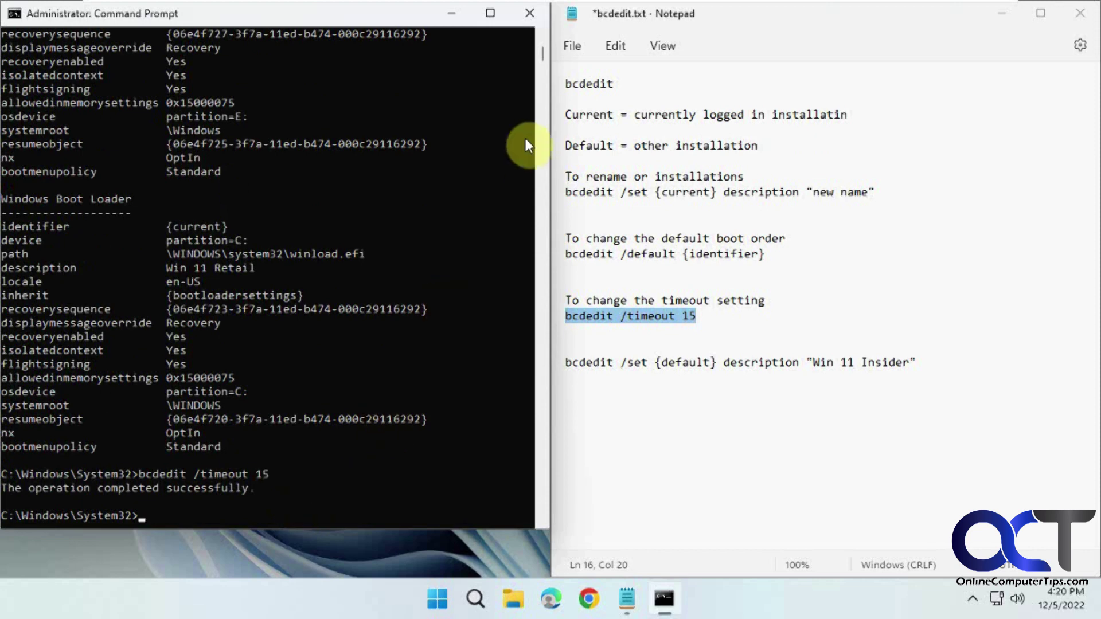
left_click(530, 15)
Step: Close Notepad without saving bcdedit.txt and restart Windows from the Start menu
left_click(1083, 18)
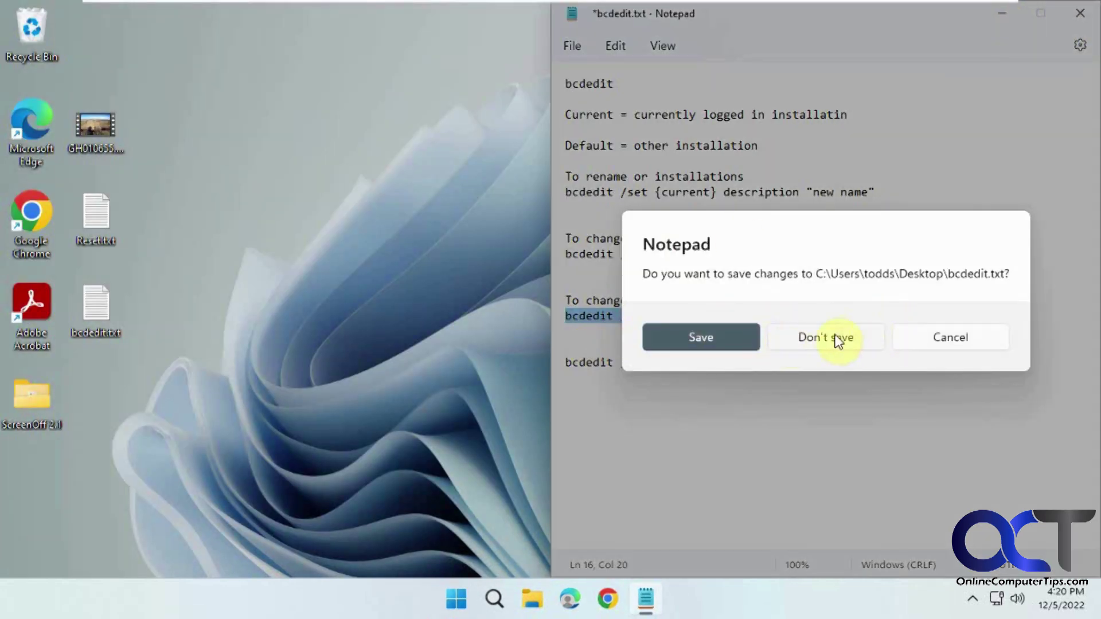
left_click(839, 340)
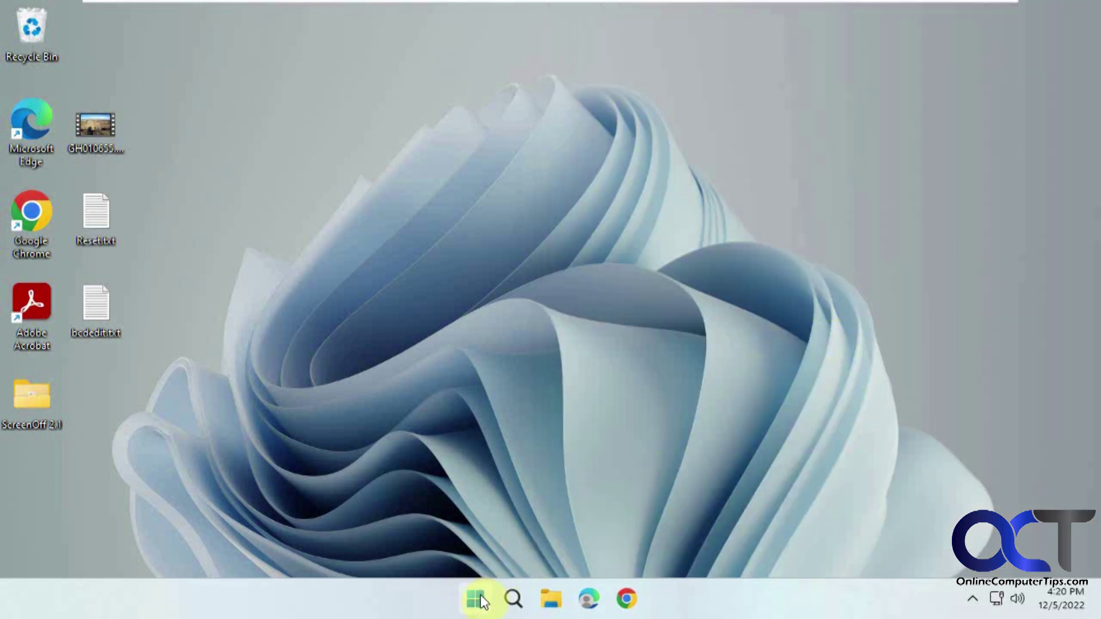
left_click(477, 600)
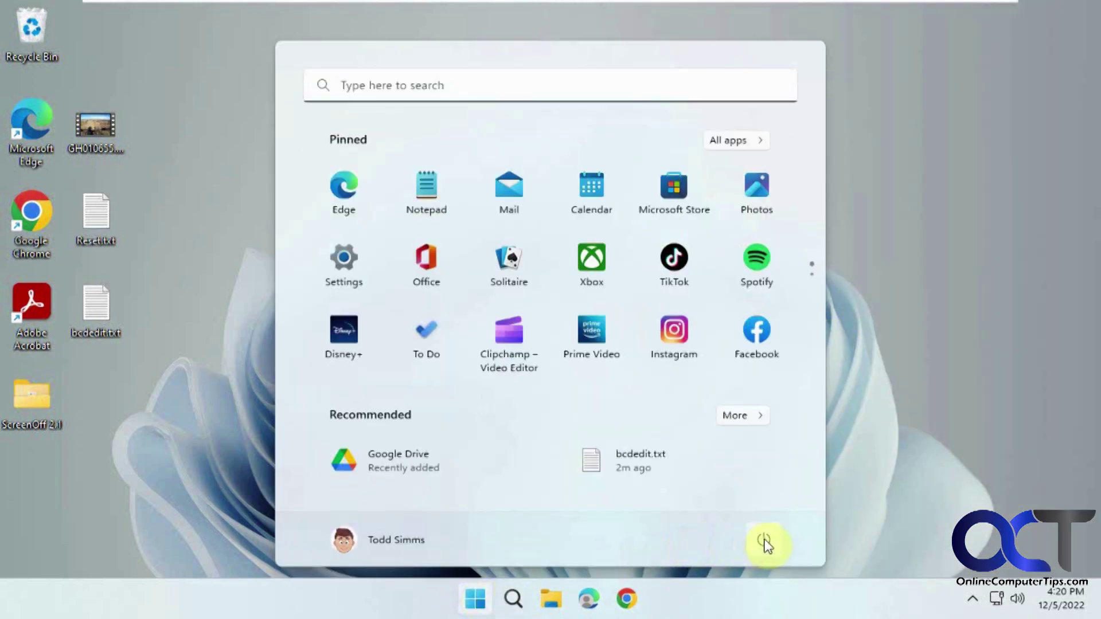
left_click(766, 543)
left_click(765, 502)
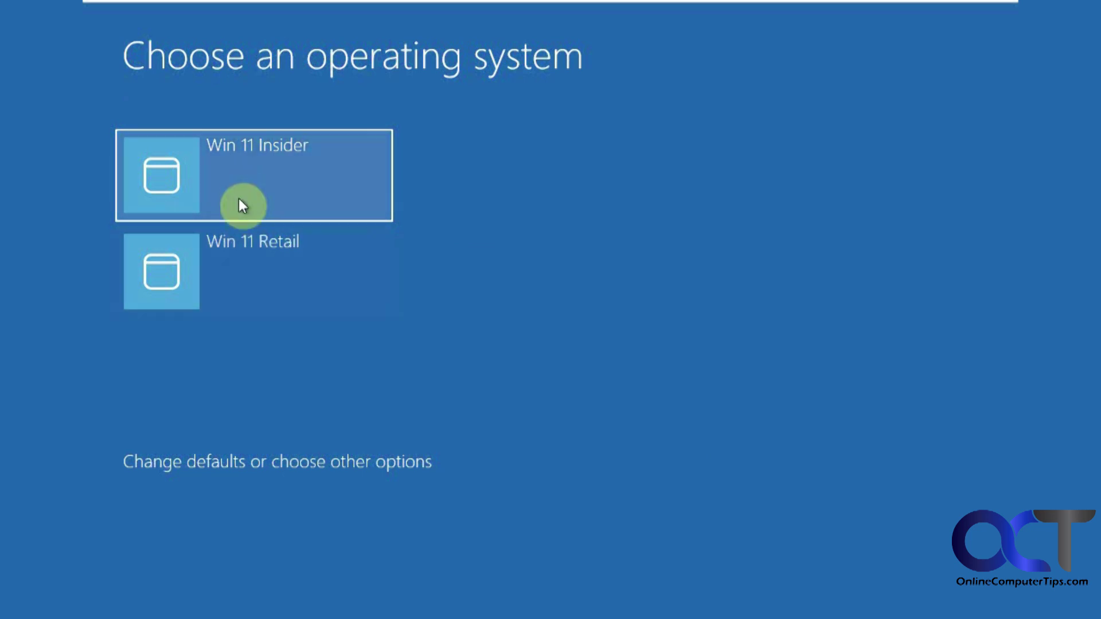
Step: Verify the 15-second timer and Win 11 Insider default in Boot Manager, then return to the OS list
left_click(280, 468)
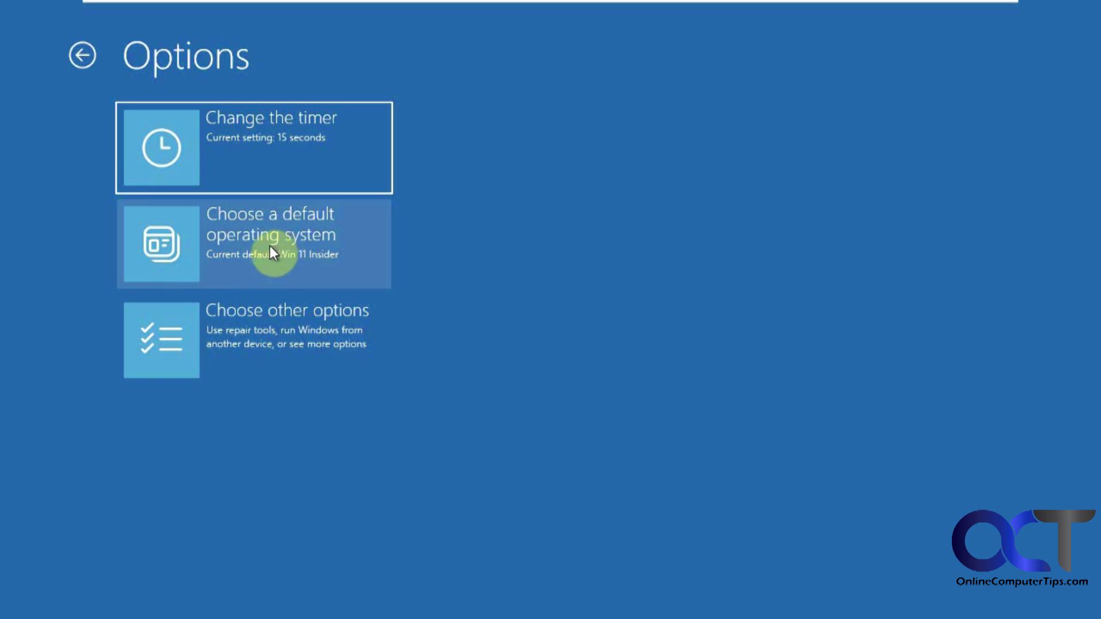
left_click(256, 172)
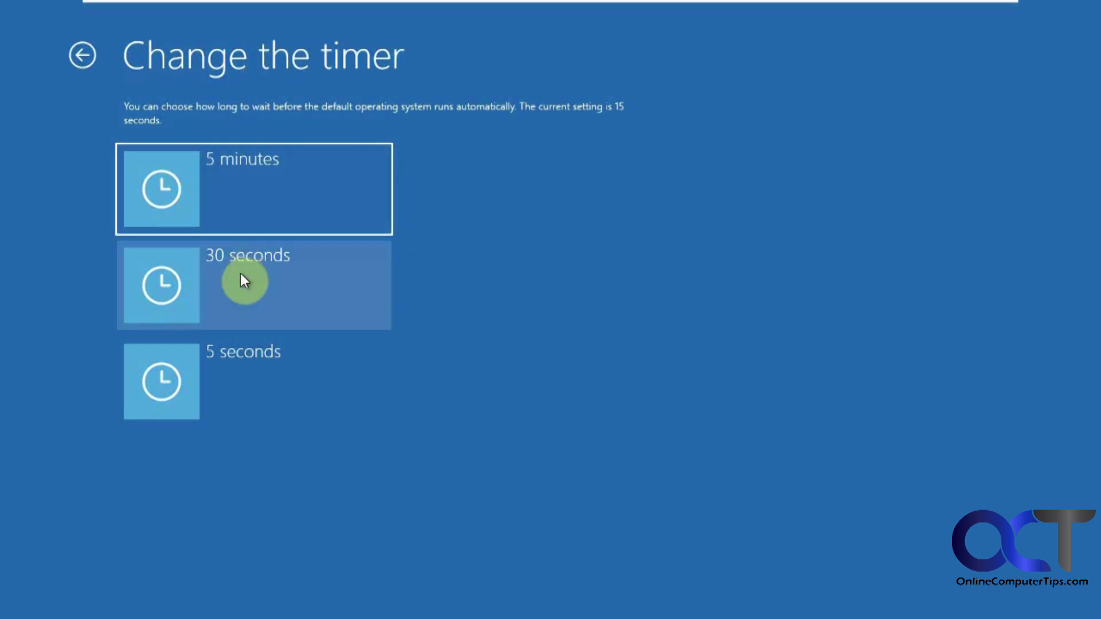
left_click(84, 53)
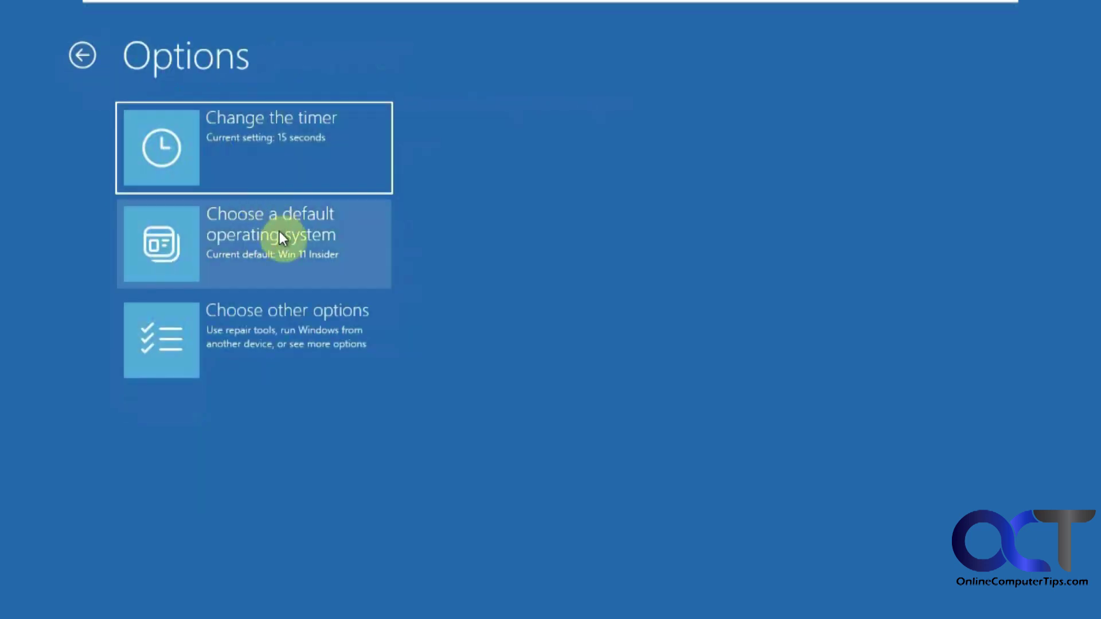
left_click(287, 246)
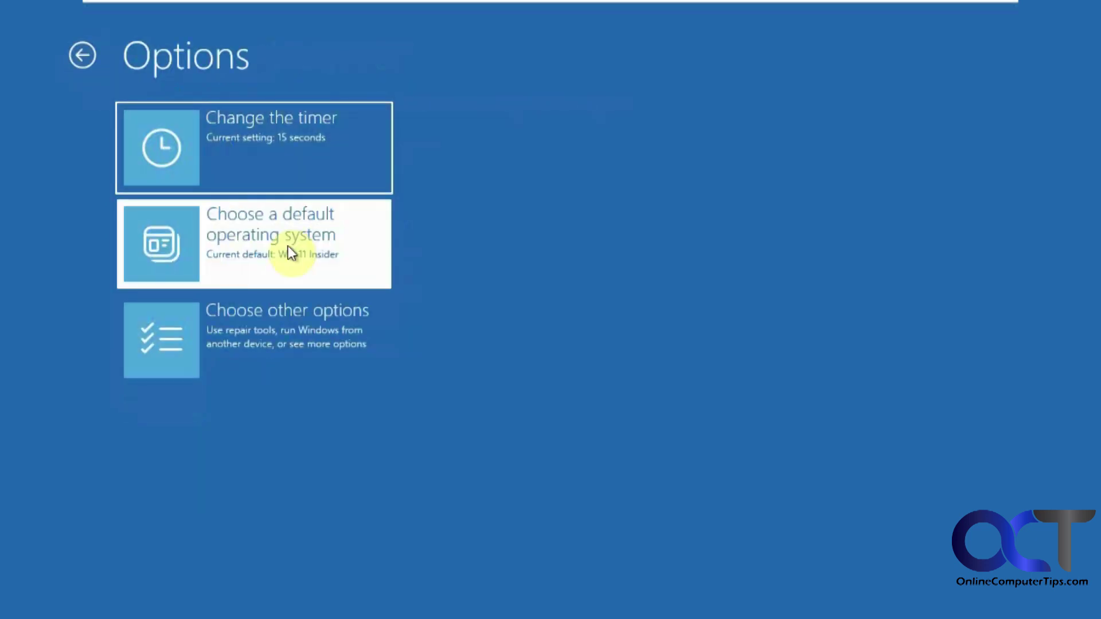
left_click(85, 56)
left_click(84, 57)
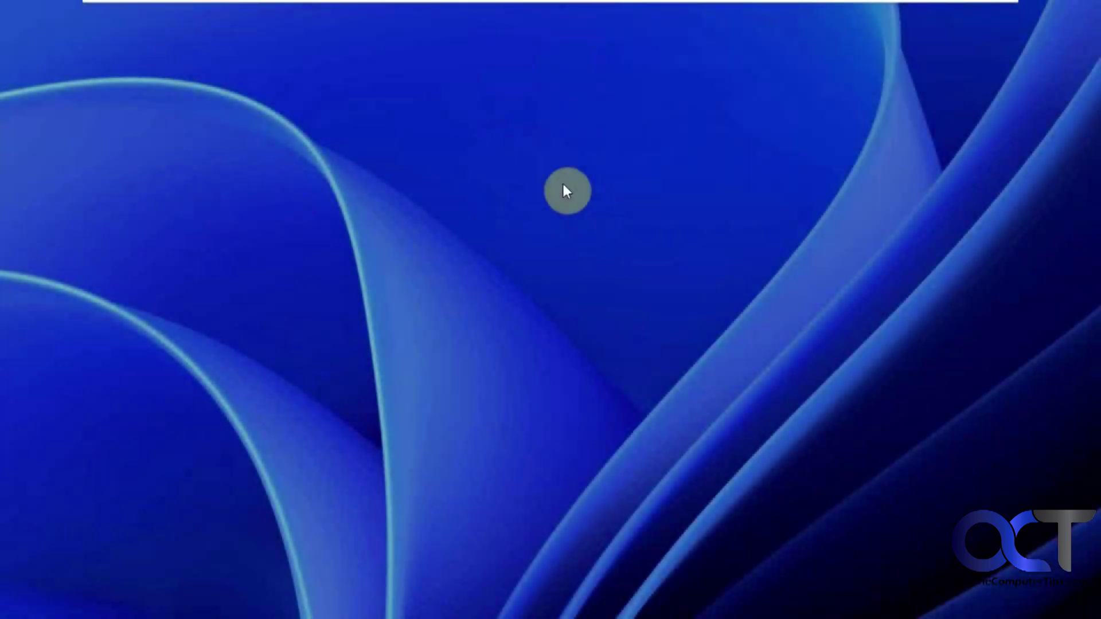
Step: Dismiss the lock screen and enter the account PIN to sign in to Win 11 Insider
left_click(564, 185)
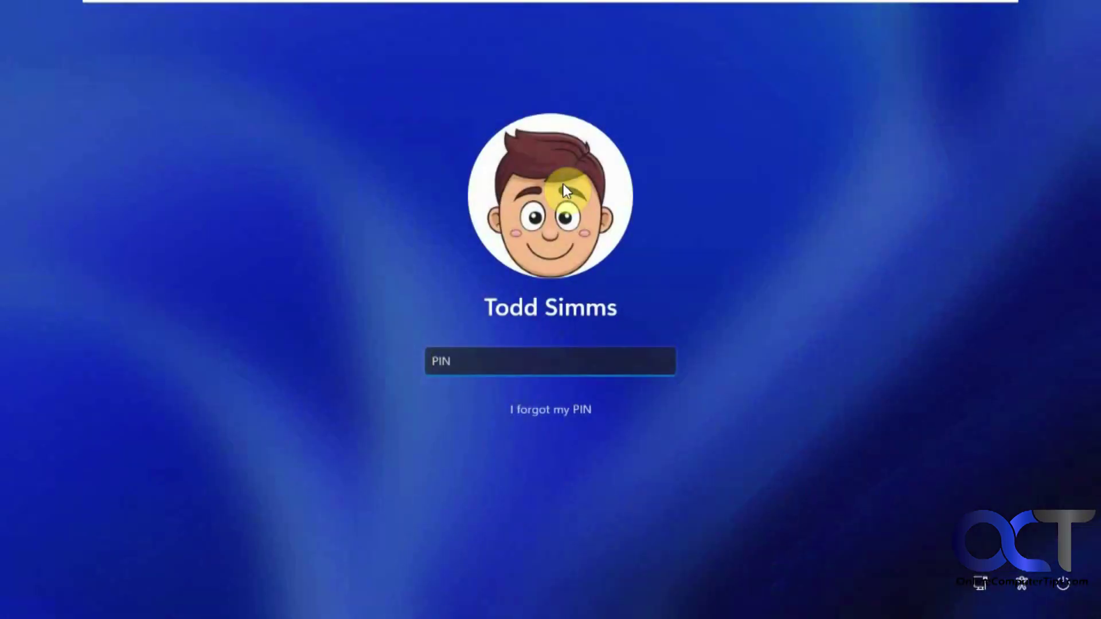
type("1234")
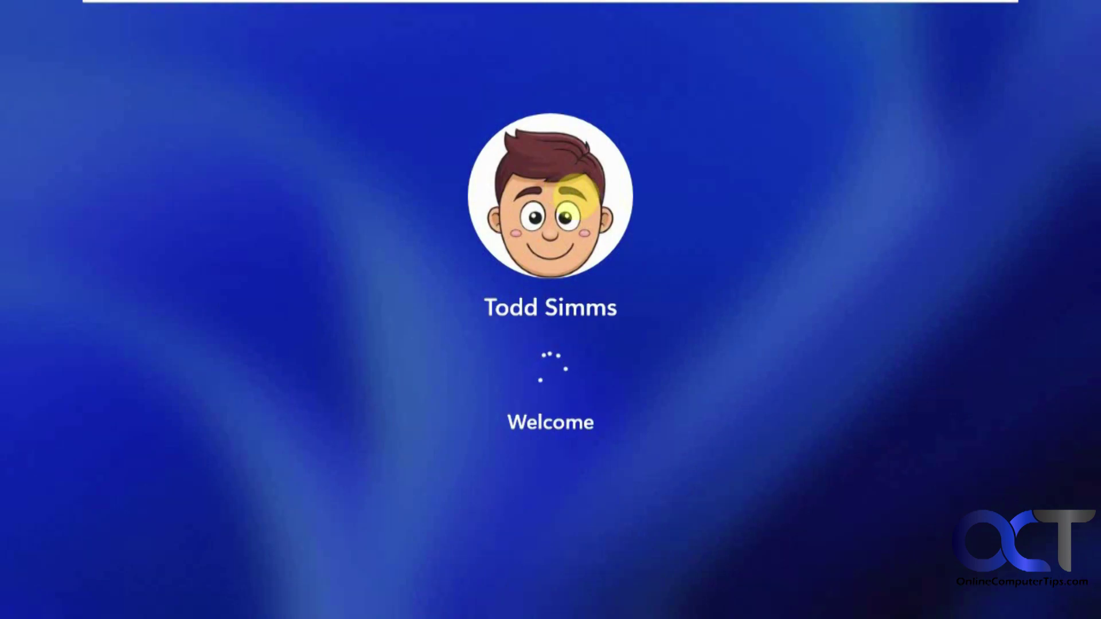